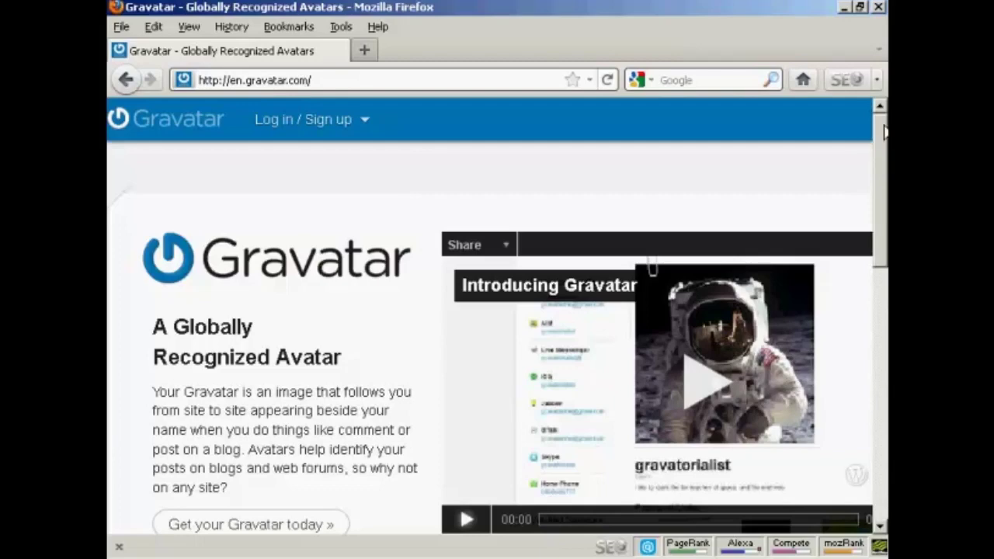
Log in to Gravatar with the WordPress.com account's username and password
scroll(885, 156, "down", 5)
scroll(513, 311, "down", 3)
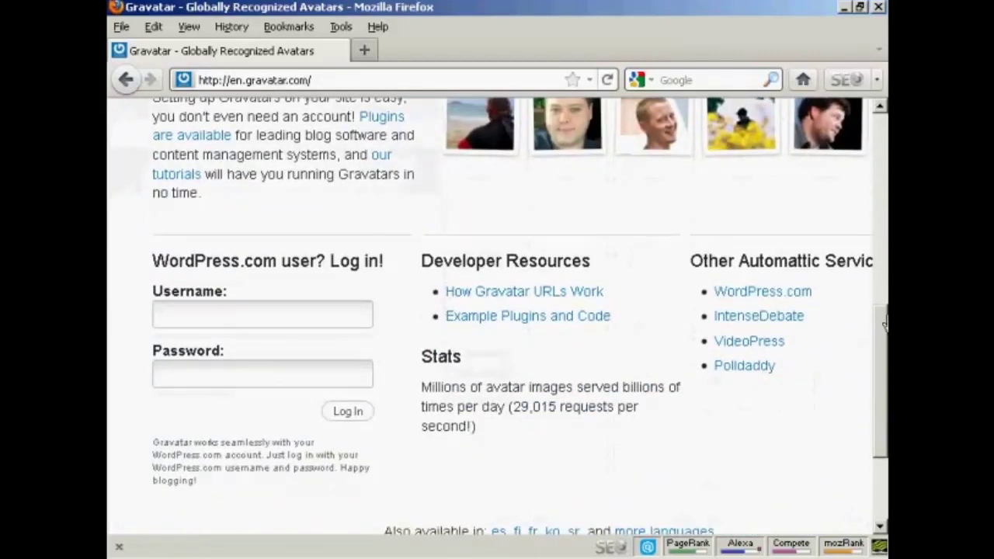
left_click(257, 325)
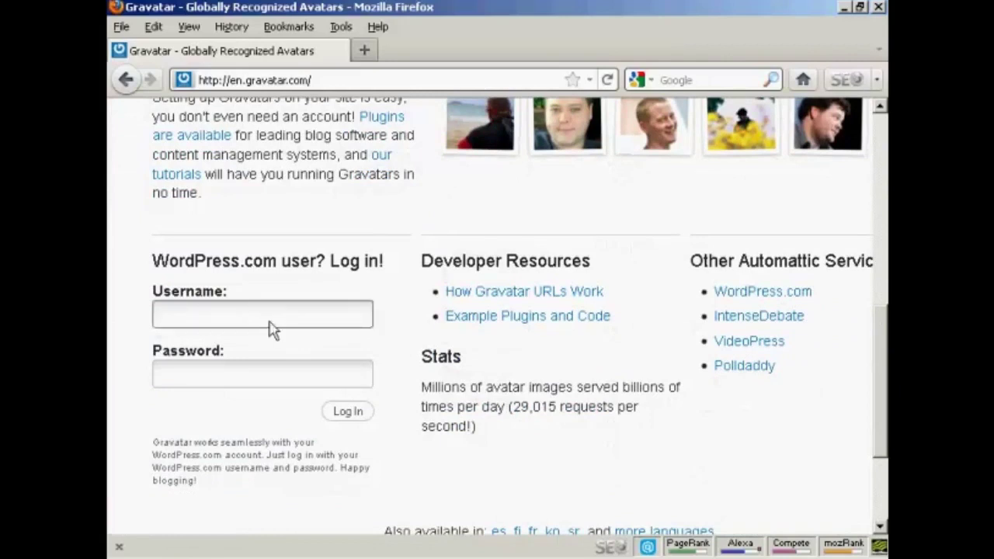
left_click(178, 315)
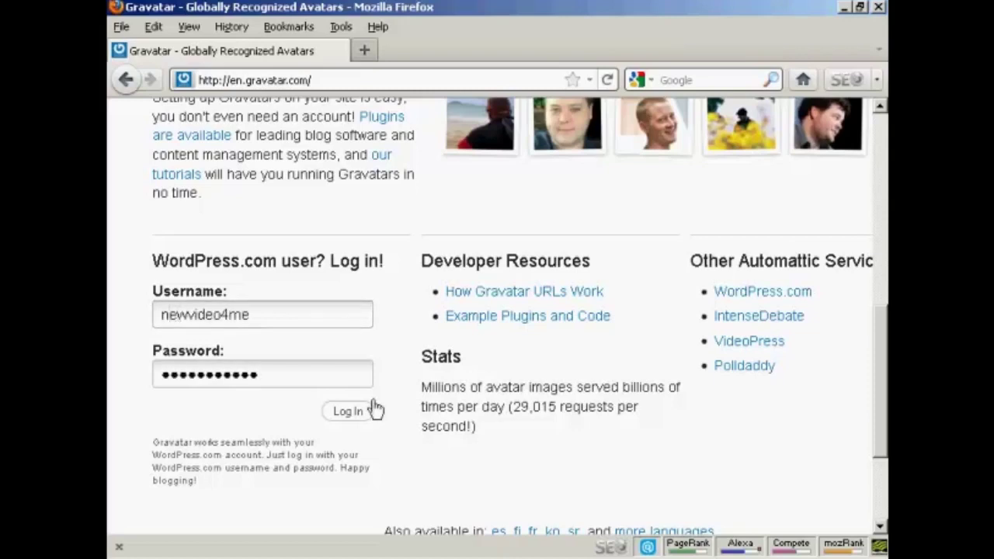
left_click(351, 416)
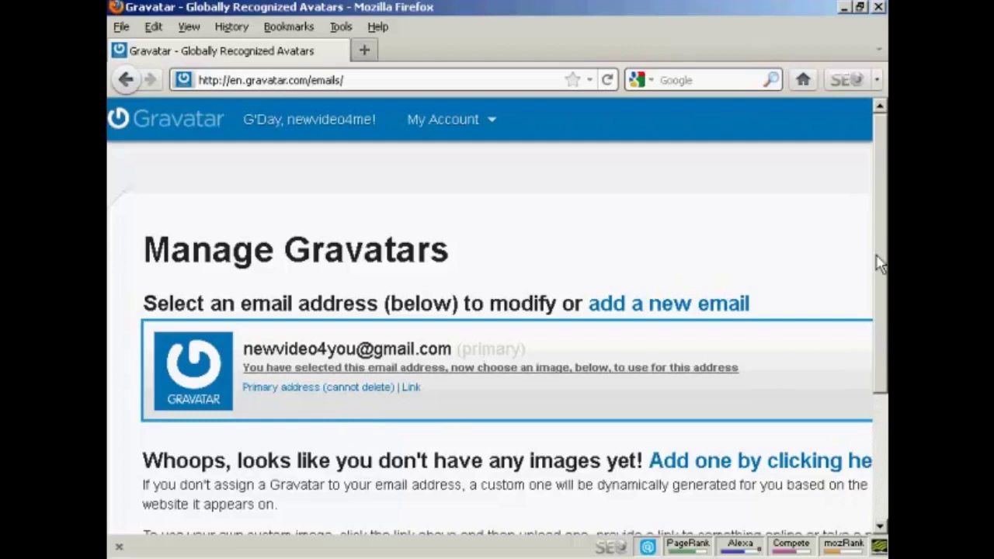
Follow the 'Add one by clicking here' link under the primary email address
left_click_drag(878, 173, 883, 262)
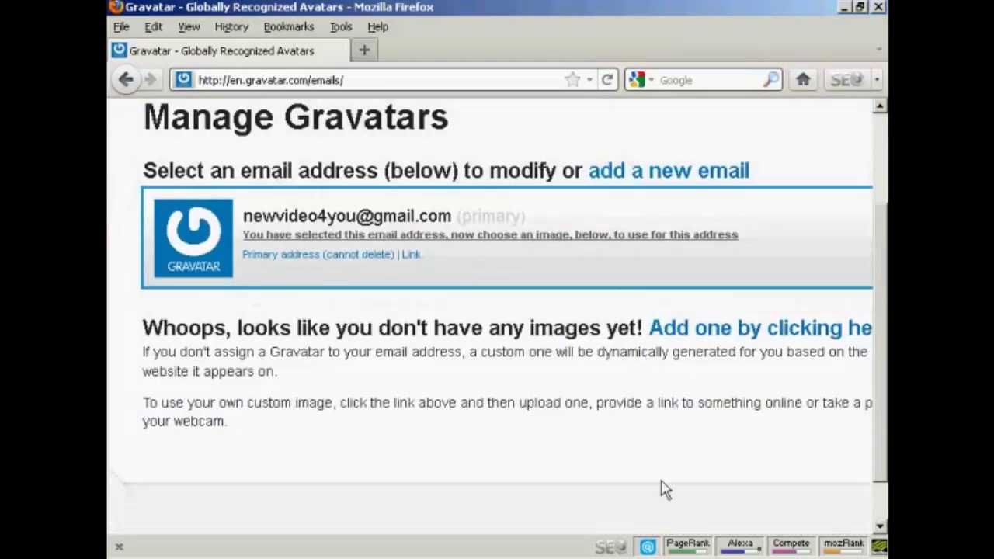
left_click(791, 335)
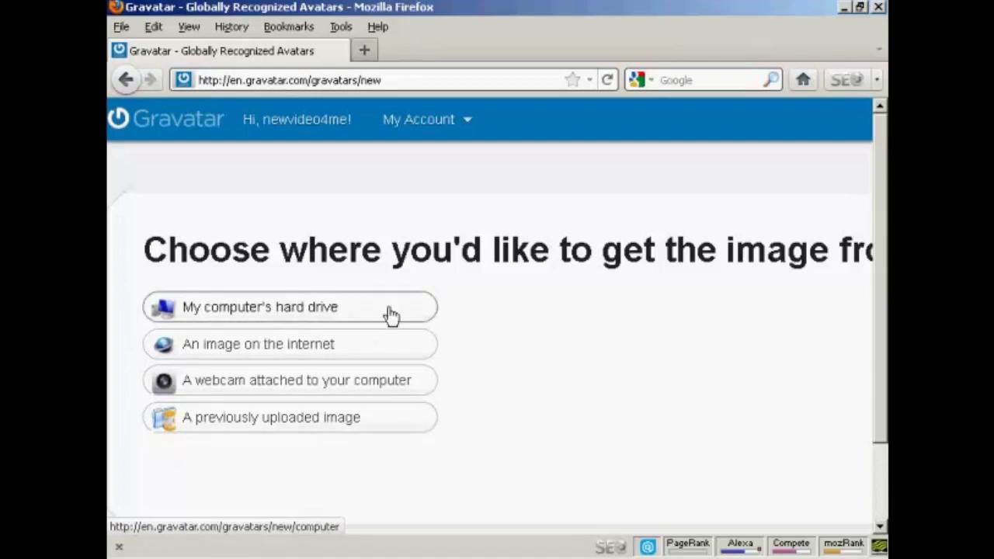
Upload newvideo4you.jpg from the computer's hard drive as the new Gravatar image
left_click(355, 315)
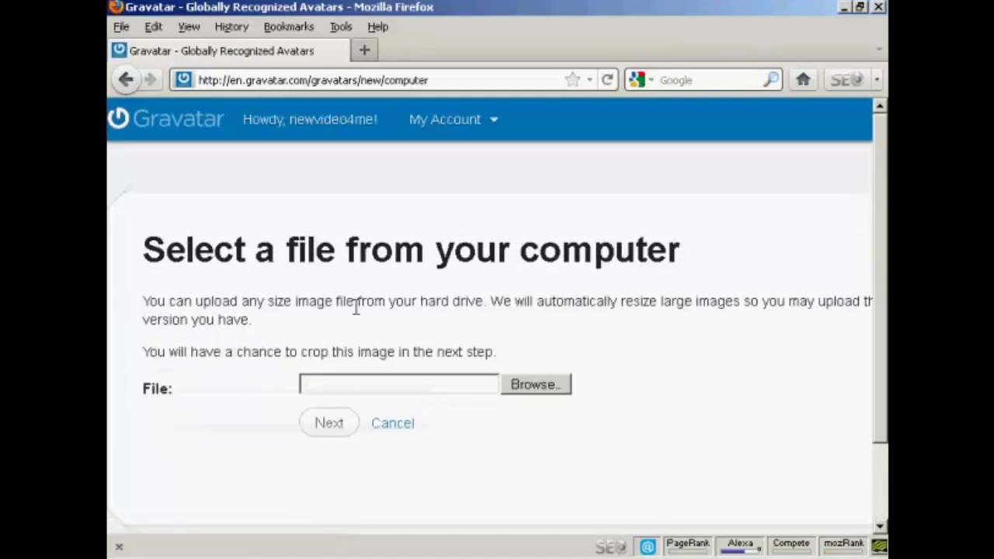
left_click(534, 386)
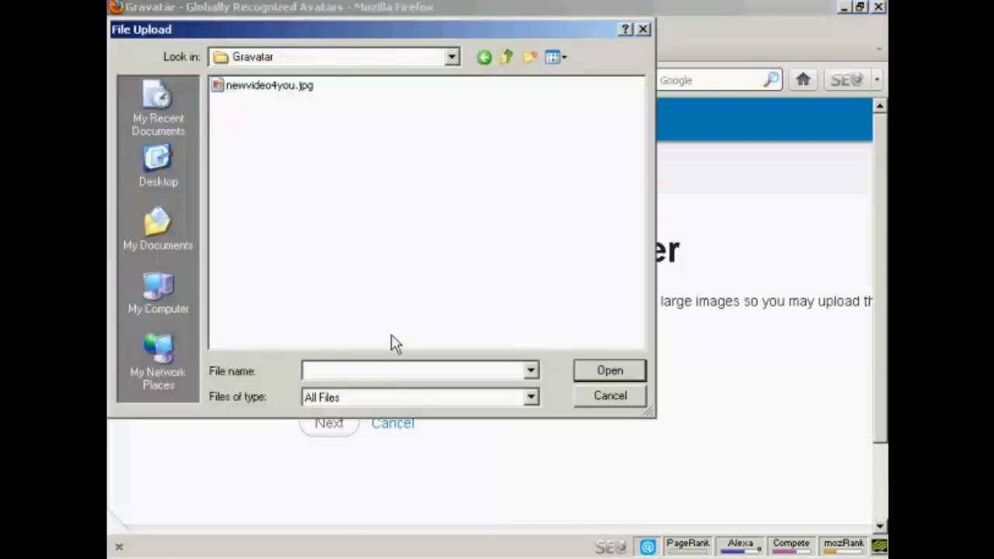
left_click(290, 88)
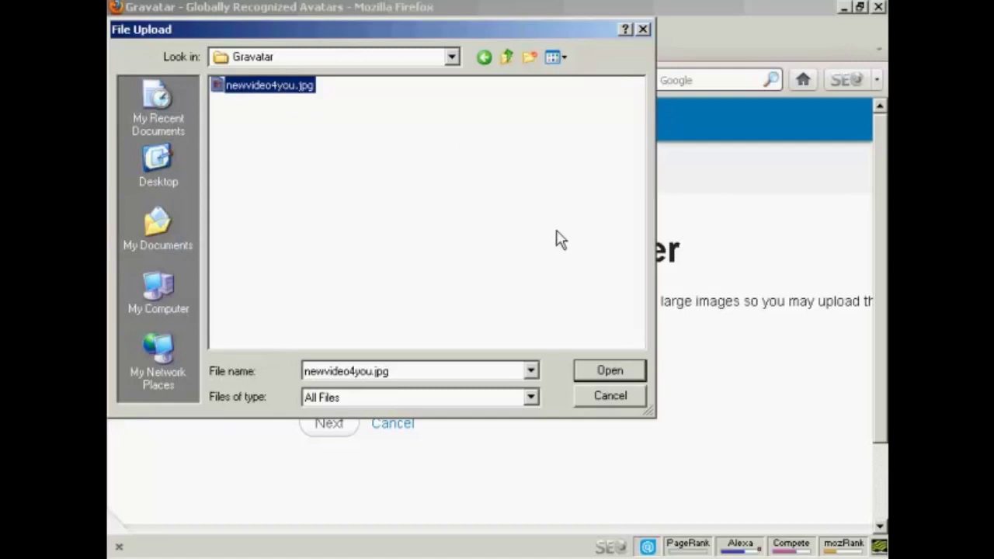
left_click(620, 373)
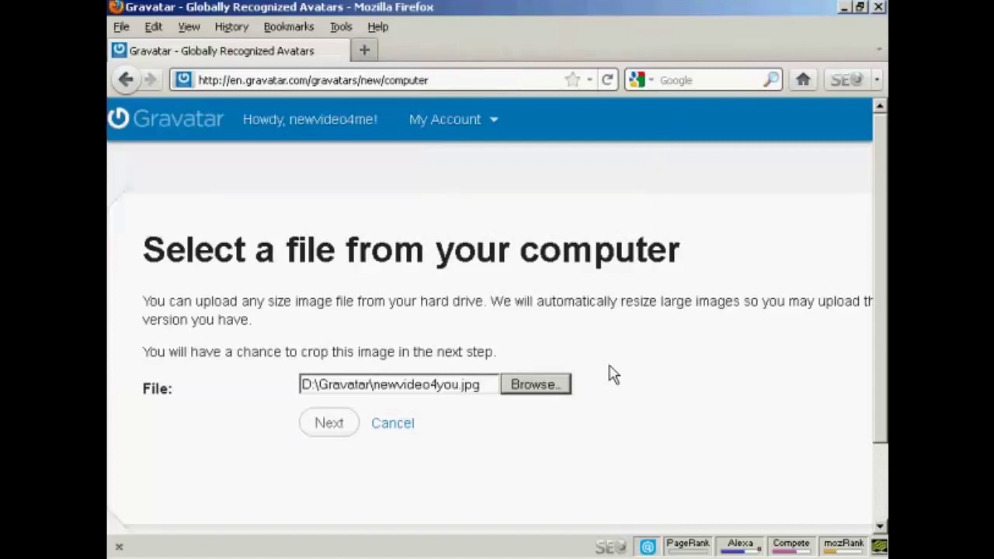
left_click(323, 426)
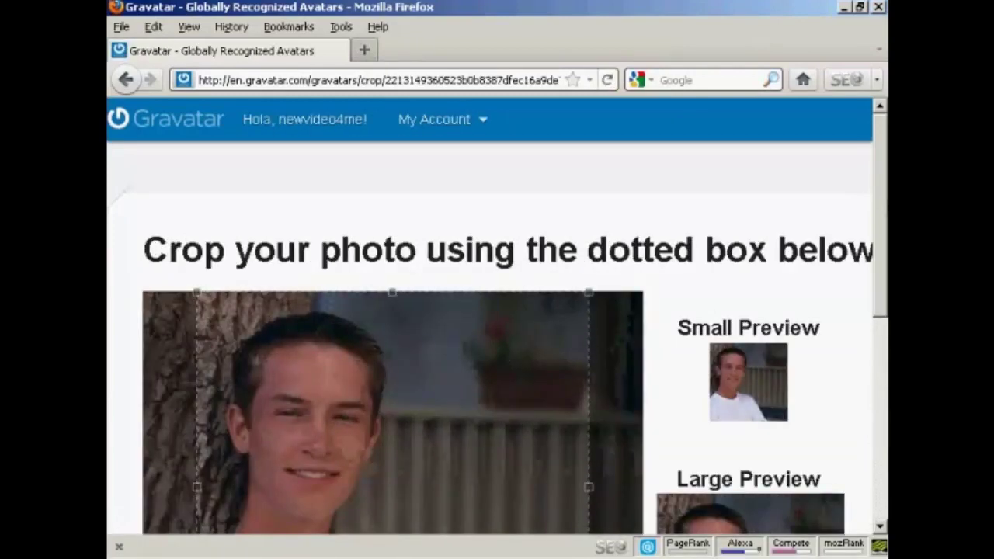
Align the crop square with the photo's left edge and choose Crop and Finish!
left_click_drag(880, 209, 880, 262)
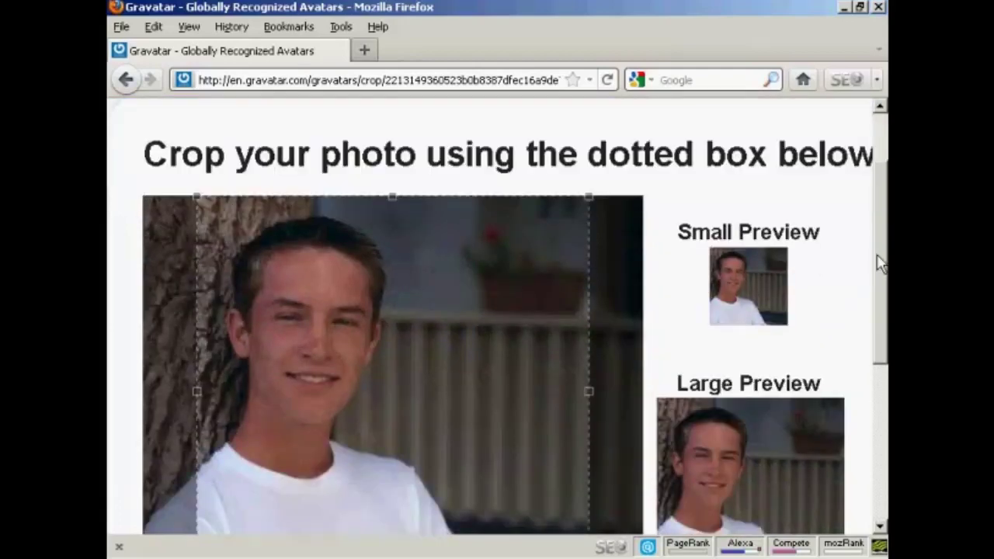
scroll(861, 264, "down", 2)
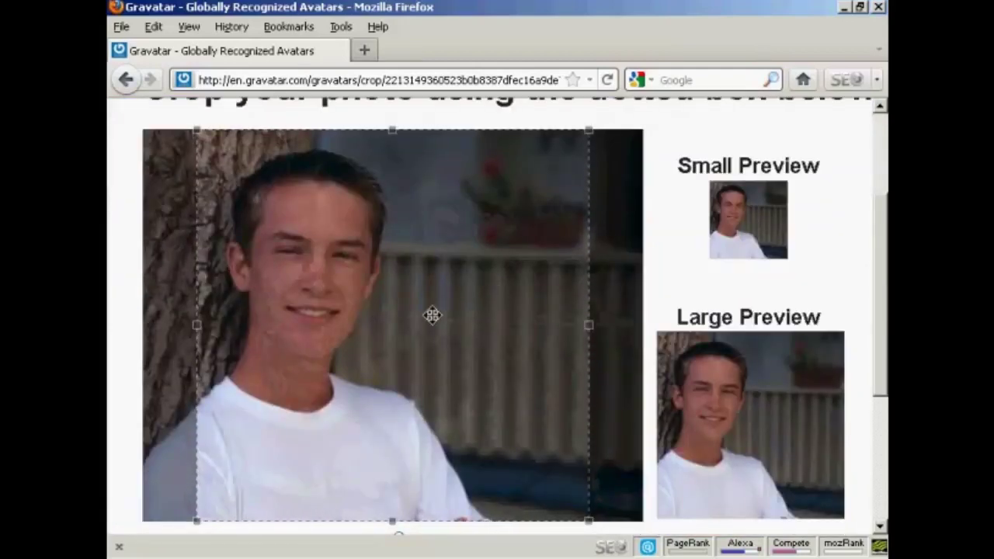
left_click_drag(432, 314, 404, 314)
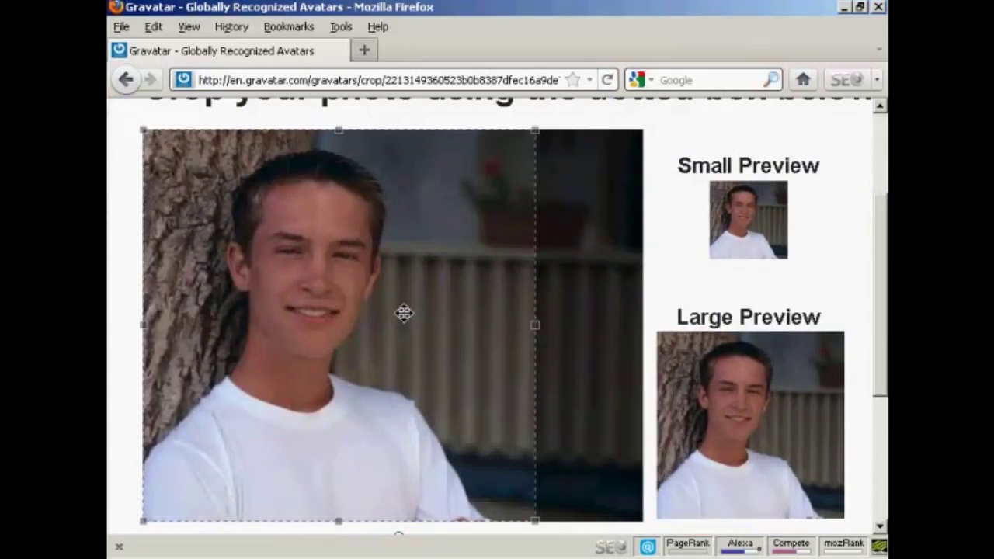
left_click_drag(404, 309, 406, 309)
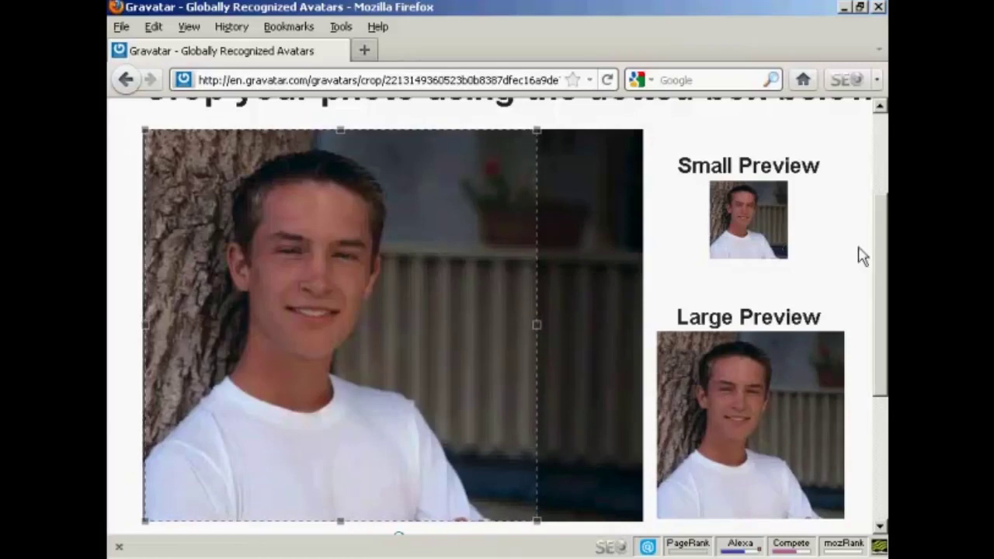
left_click_drag(878, 228, 881, 306)
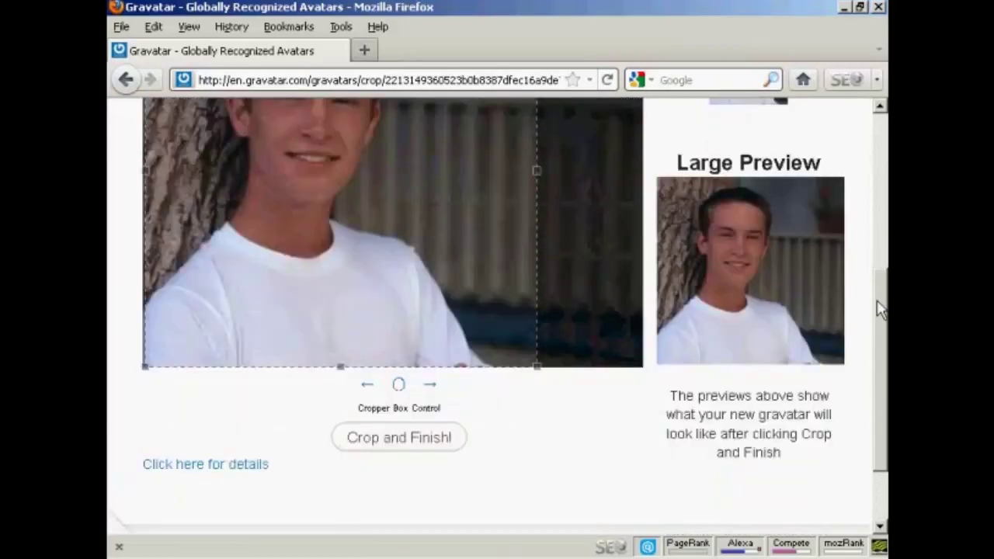
left_click(404, 453)
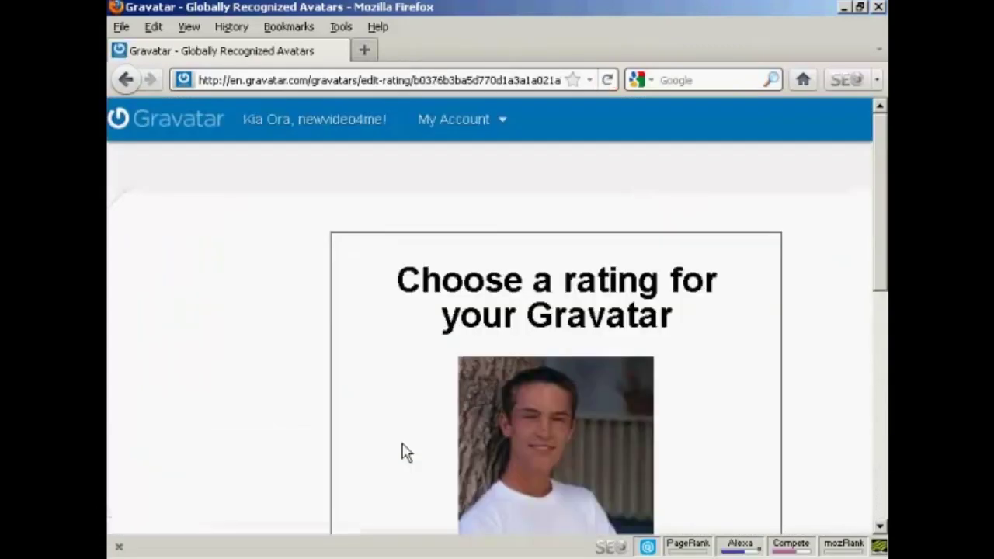
Review the rating descriptions and give the new avatar a G rating
scroll(883, 133, "down", 4)
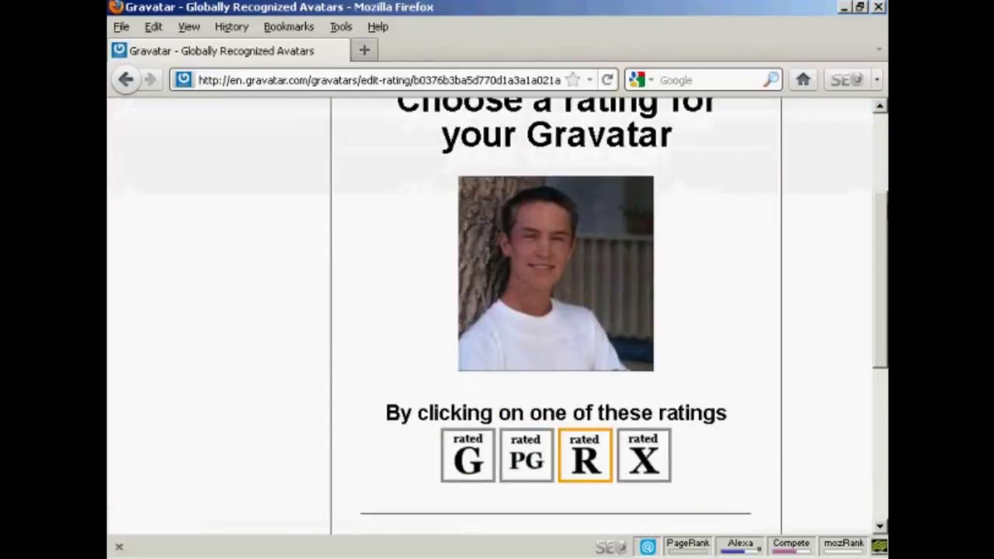
scroll(644, 451, "down", 1)
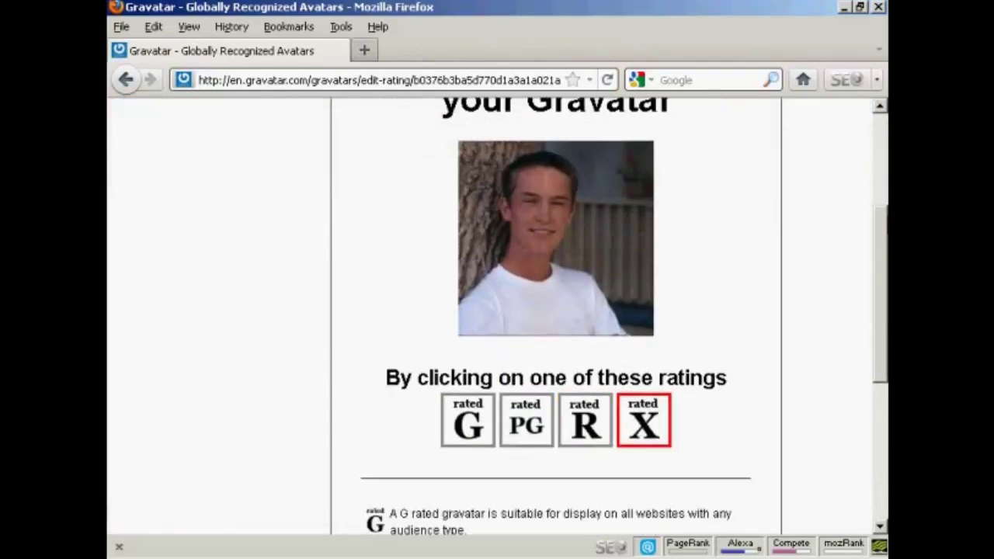
scroll(644, 435, "down", 3)
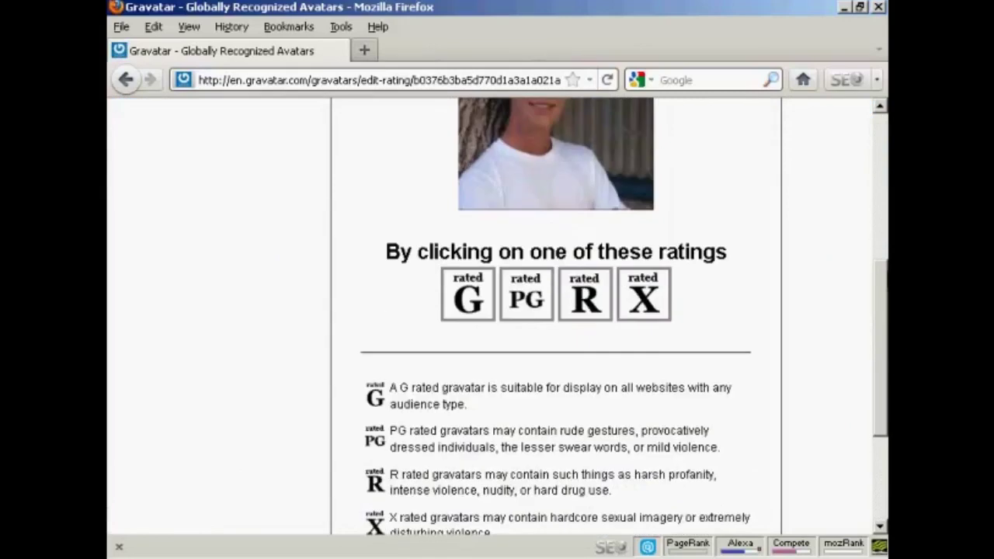
scroll(625, 316, "down", 1)
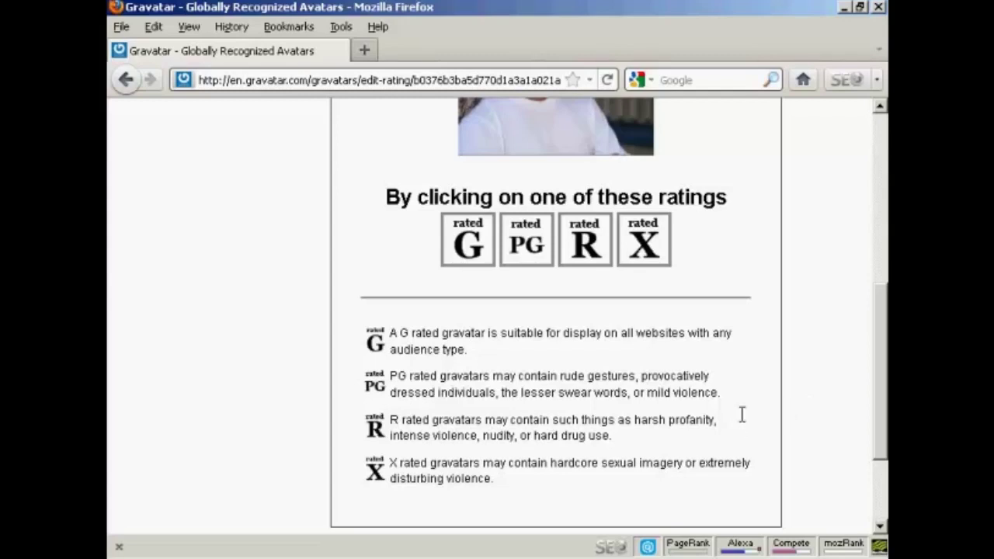
left_click_drag(878, 414, 879, 306)
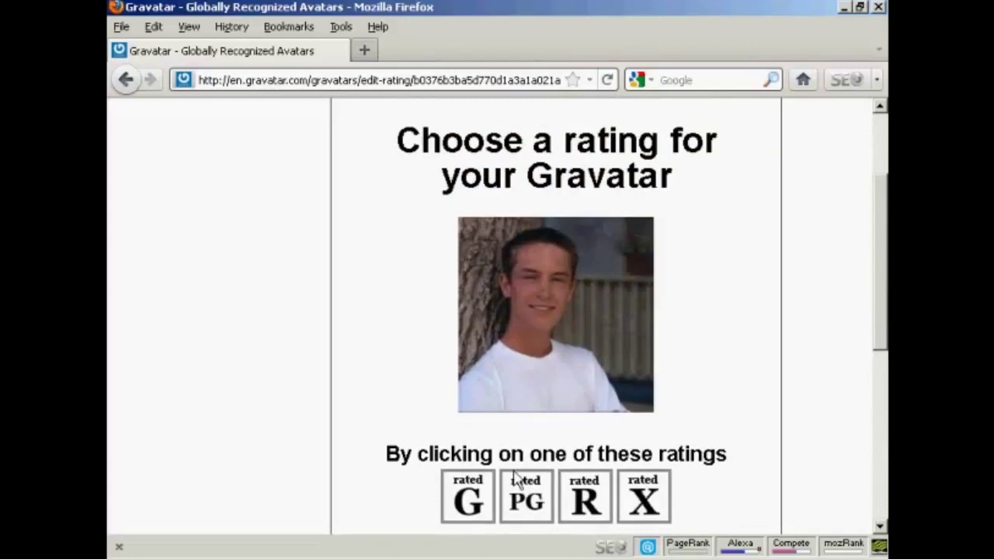
left_click(469, 503)
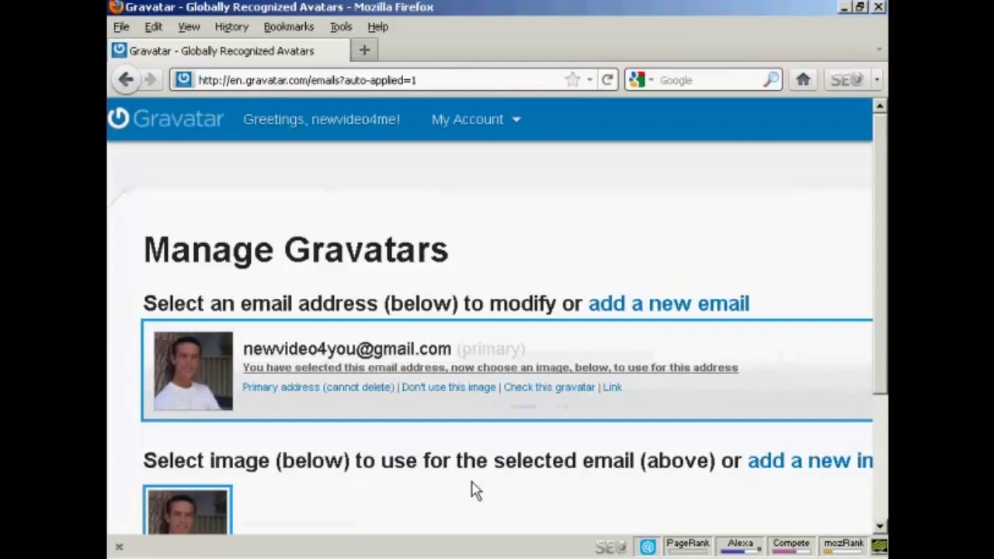
Log out of Gravatar through the My Account menu
left_click_drag(878, 162, 861, 113)
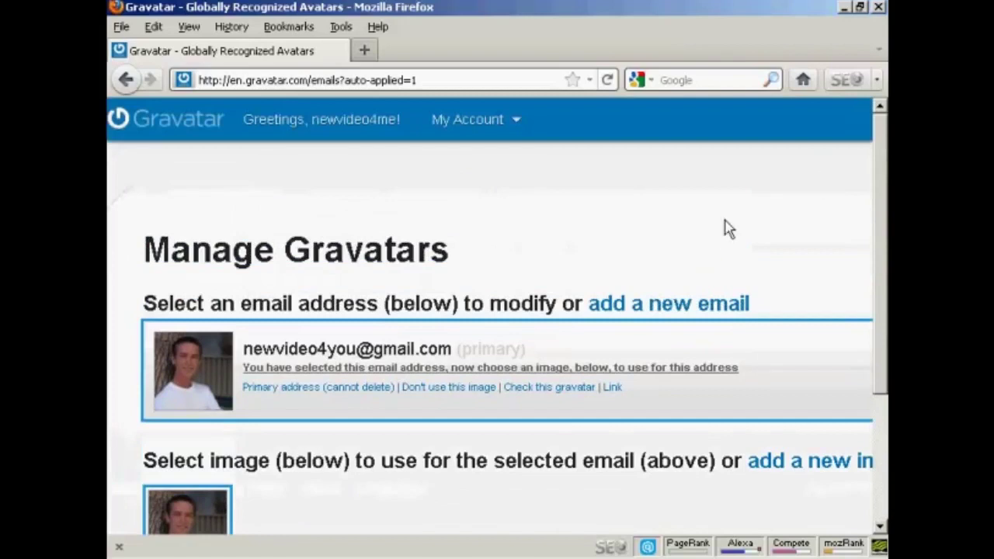
left_click(470, 118)
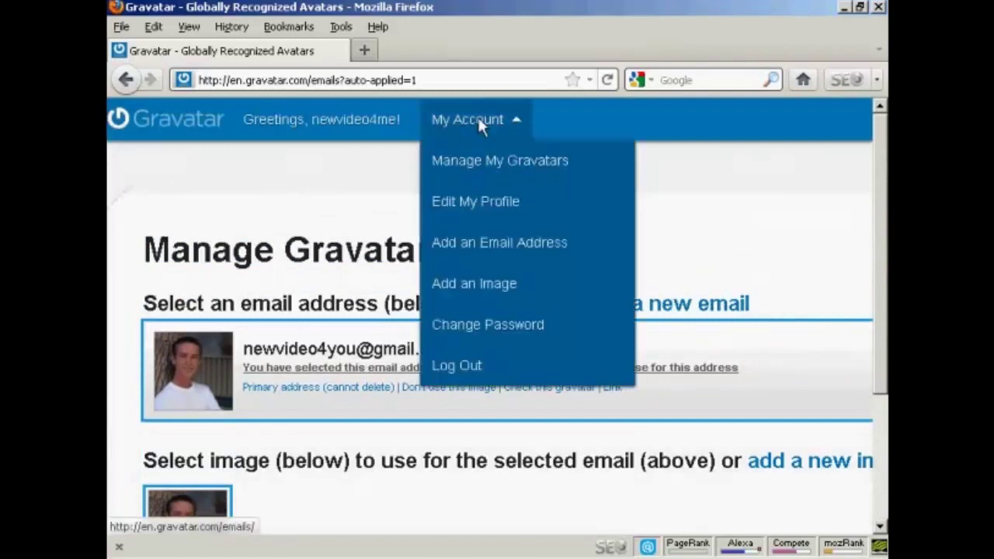
left_click(462, 373)
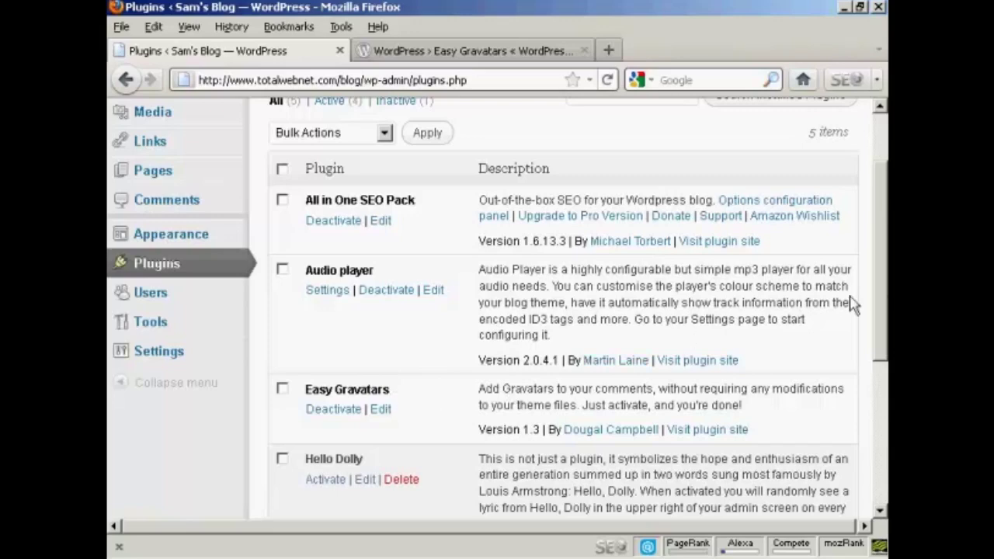
View the Easy Gravatars plugin directory page, then return to the blog's Plugins list
left_click_drag(886, 307, 885, 244)
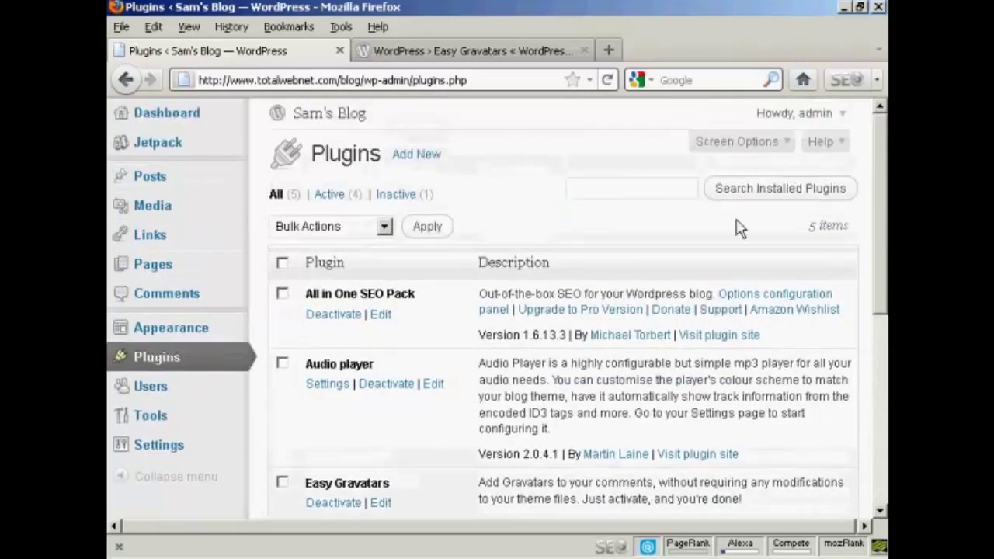
left_click(476, 54)
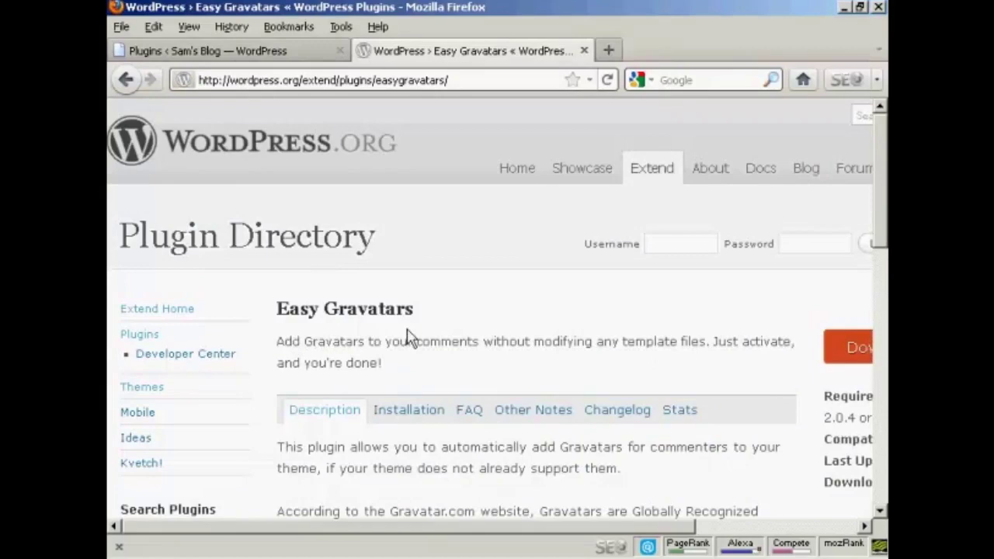
left_click(296, 56)
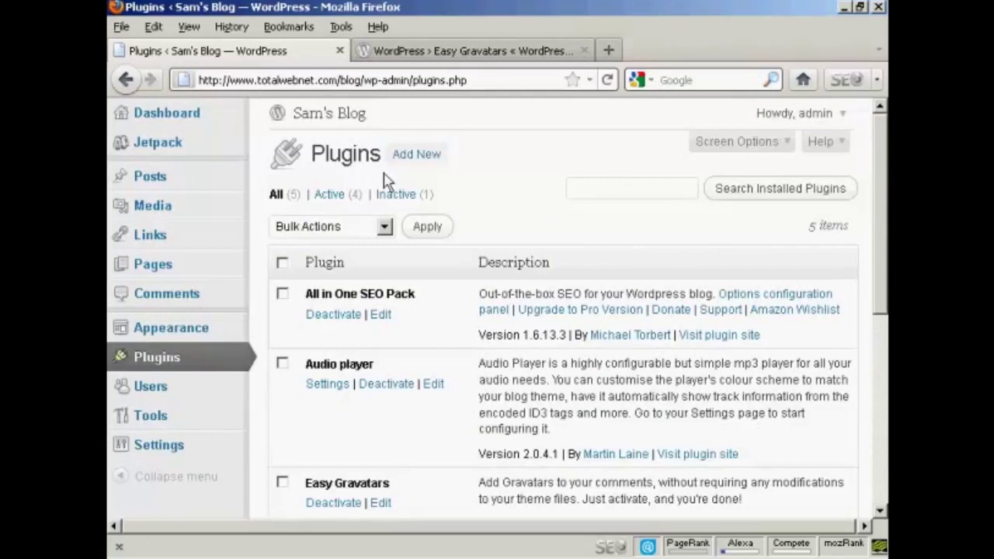
Write a new post with title and body 'Gravatars are cool!' and preview it
left_click(157, 180)
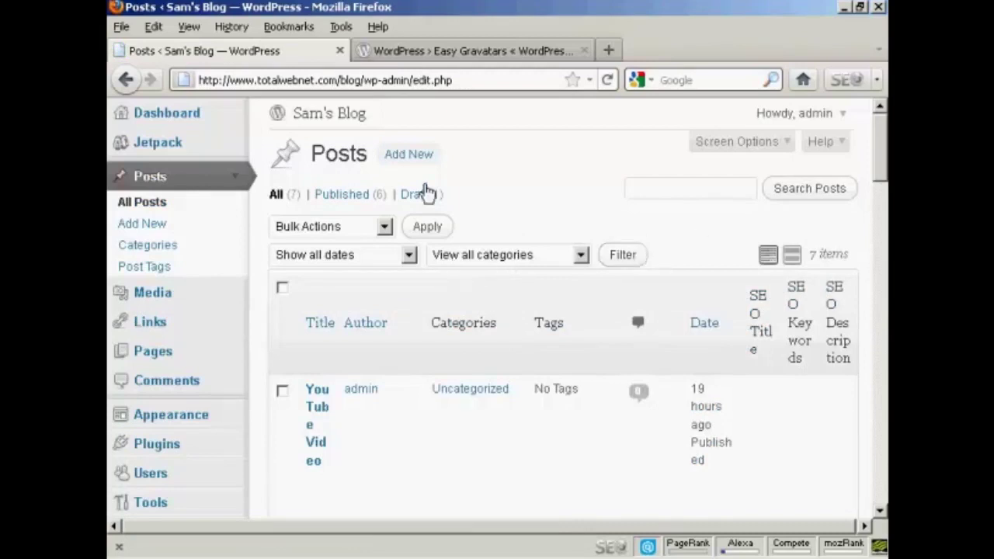
left_click(415, 154)
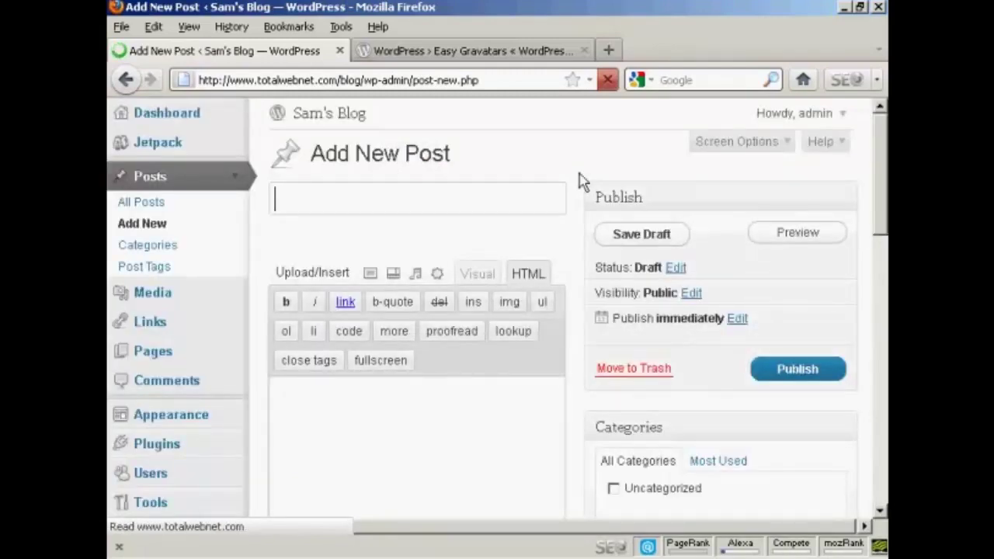
type("Gra")
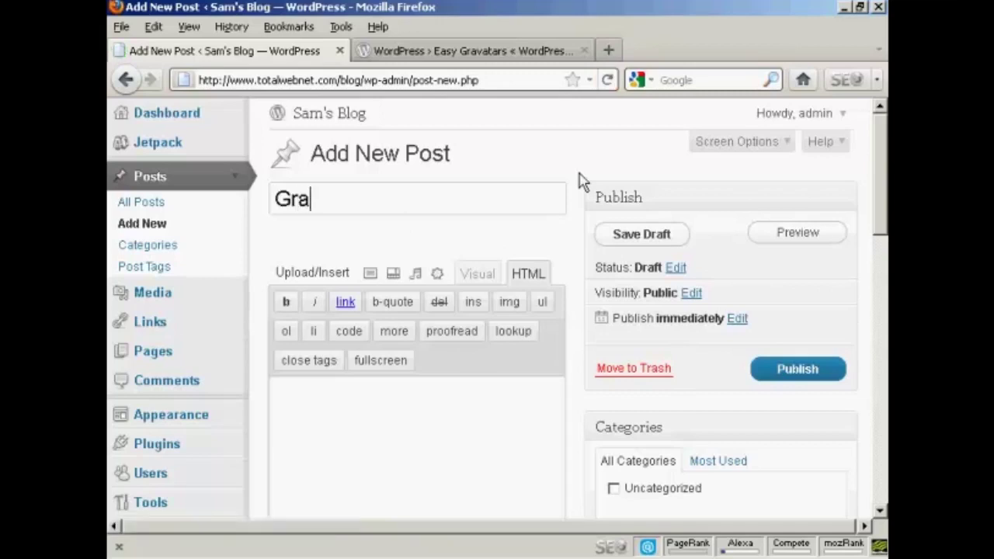
type("vatars ")
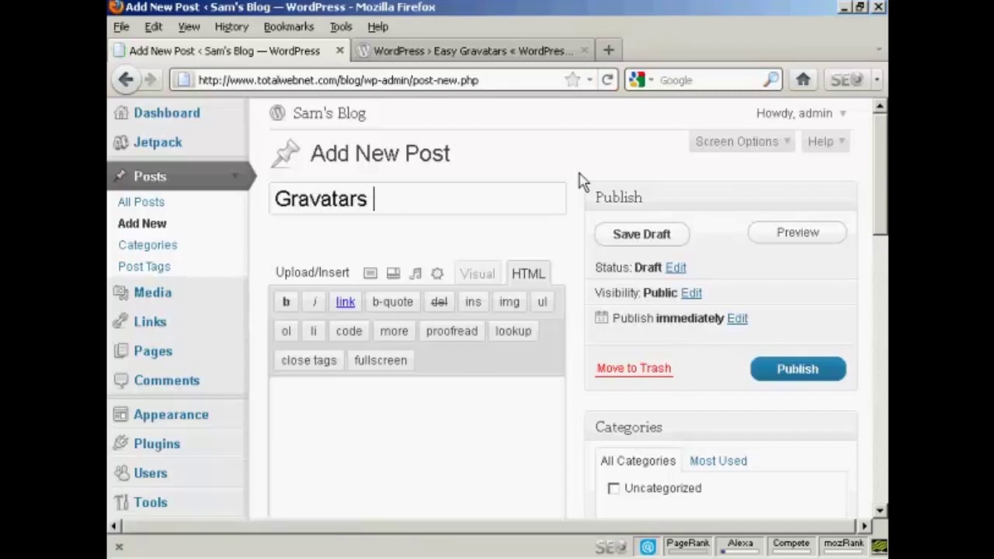
type("are co")
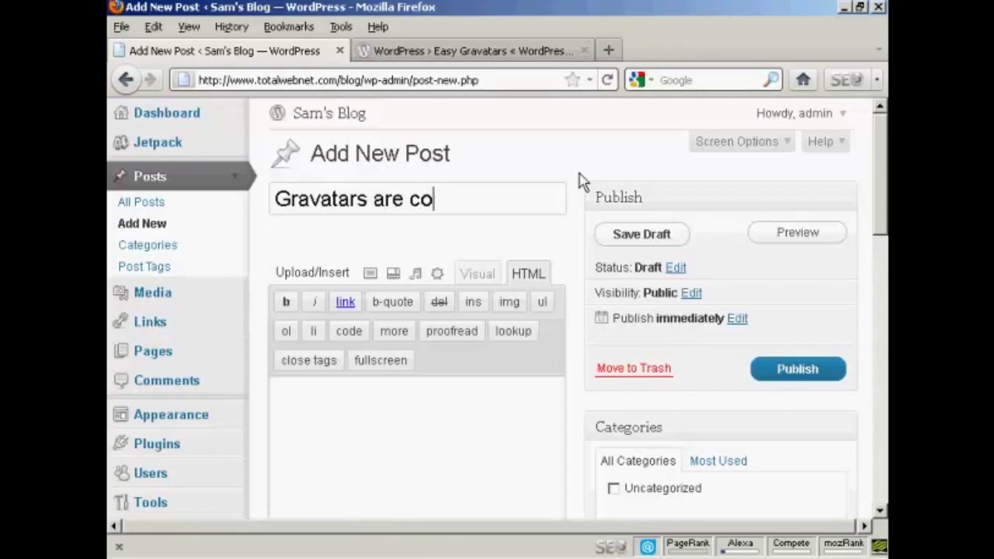
type("ol!")
left_click(335, 406)
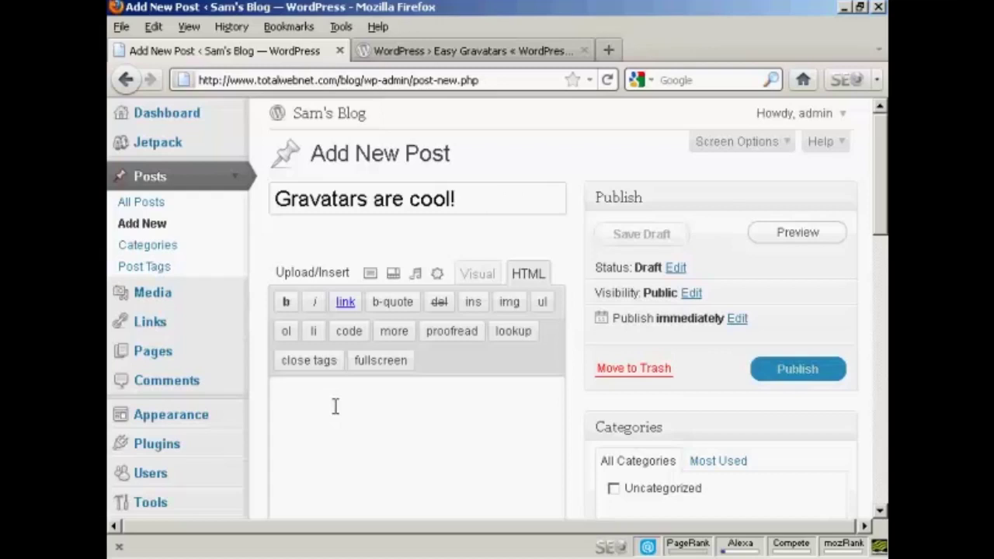
type("Gravat")
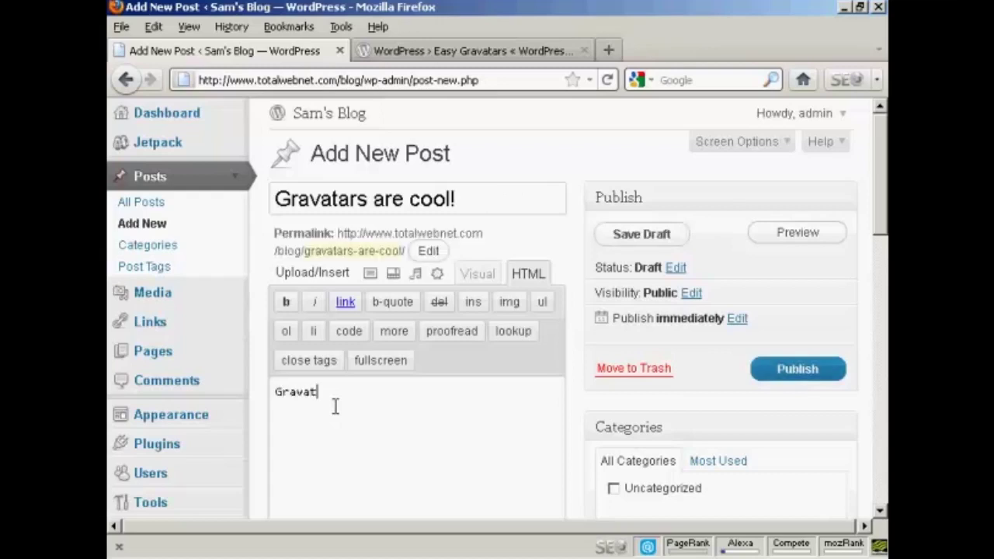
type("ars are cool!")
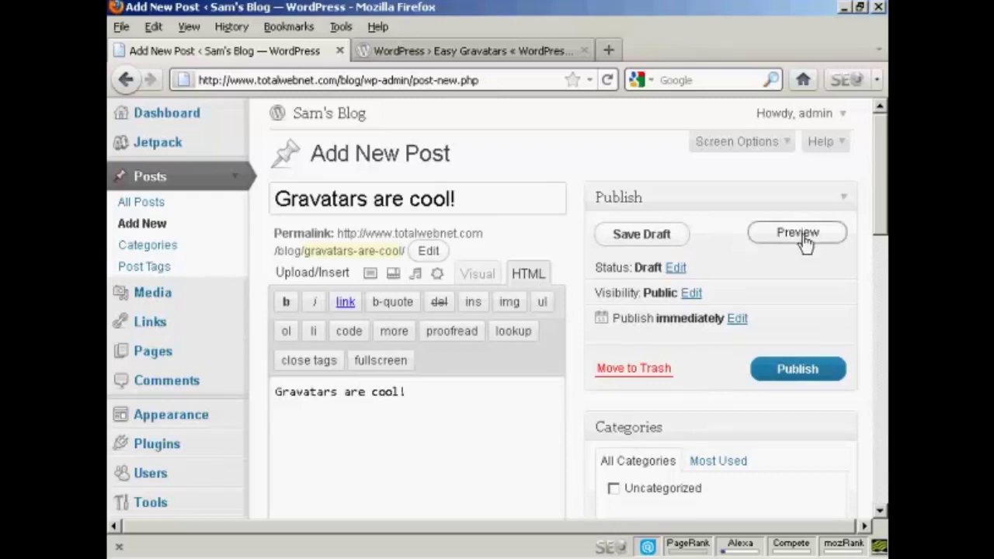
left_click(797, 233)
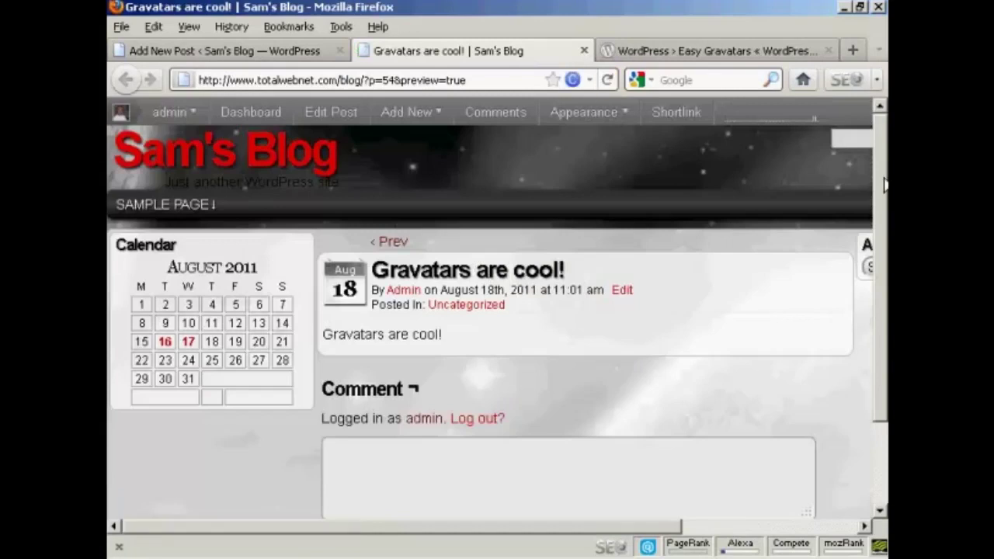
mouse_move(119, 122)
mouse_move(878, 148)
left_mouse_down()
mouse_move(879, 179)
mouse_move(879, 165)
left_mouse_up()
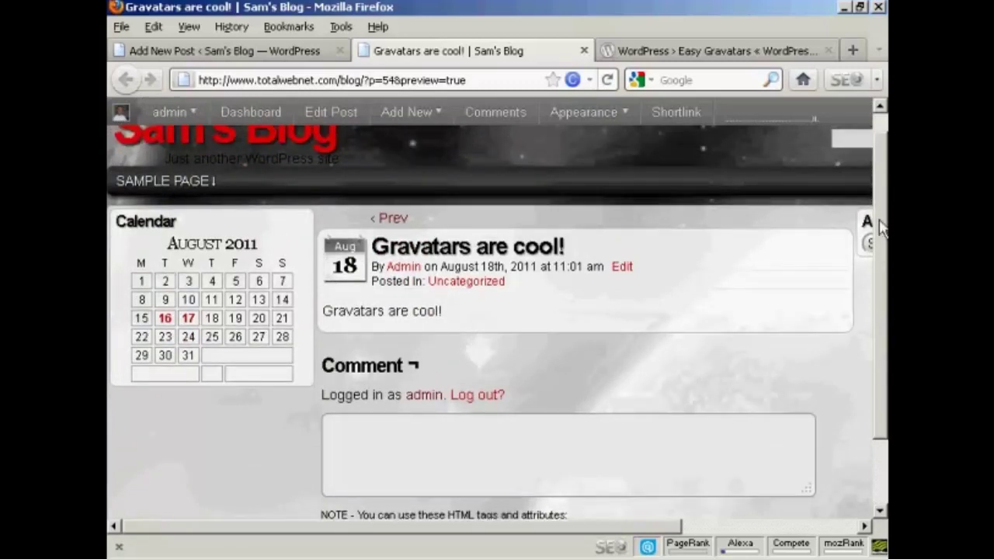
scroll(882, 228, "up", 1)
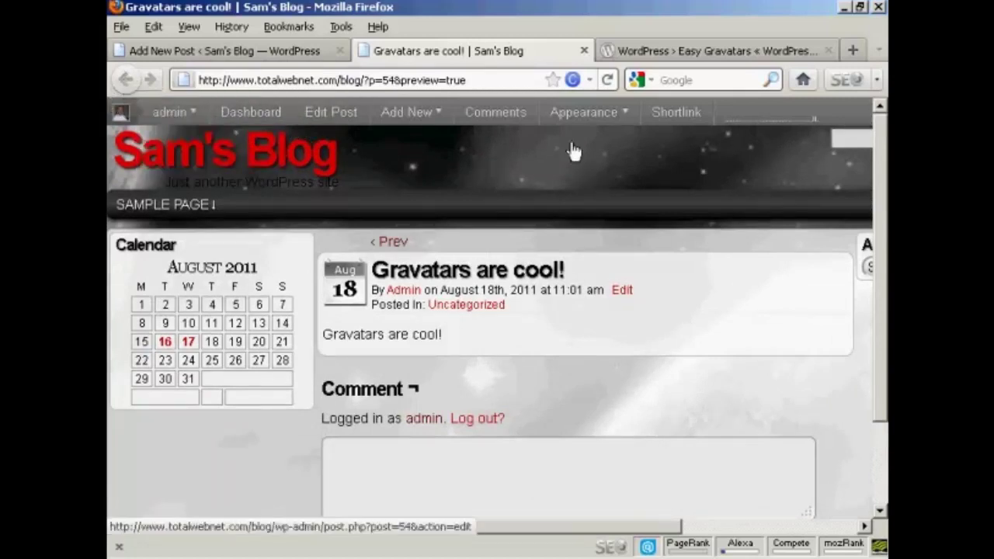
left_click(584, 51)
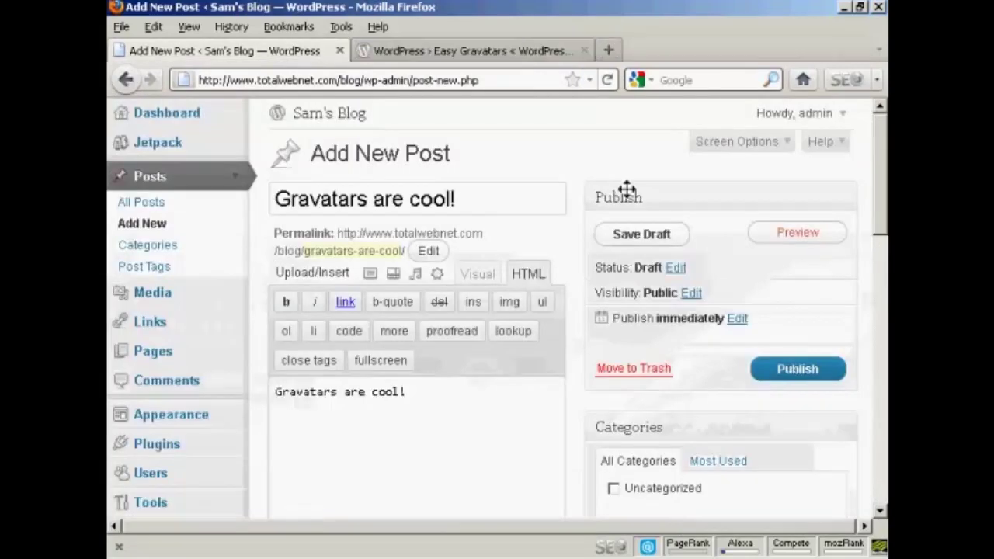
Publish the 'Gravatars are cool!' post and confirm the Post published notice
left_click(823, 370)
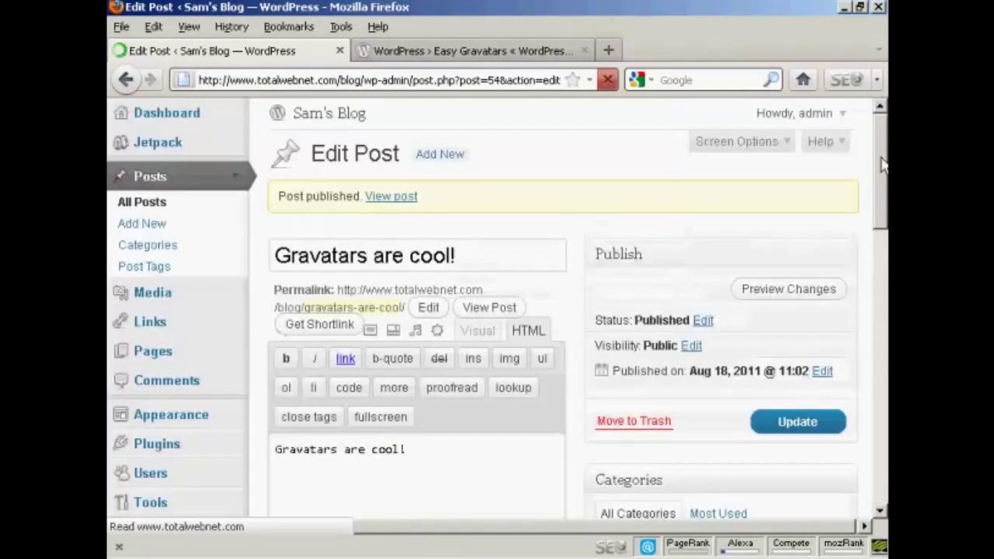
scroll(883, 193, "down", 2)
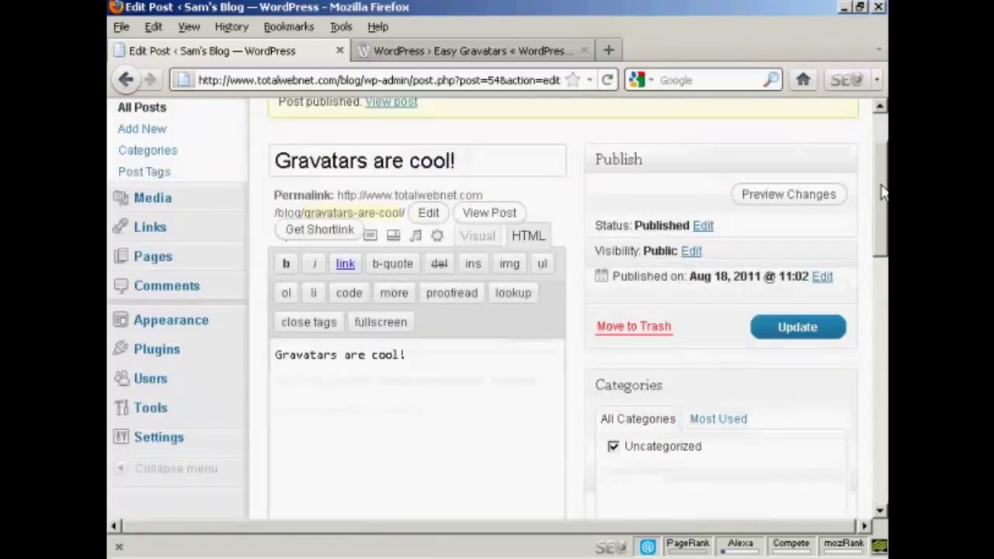
scroll(883, 193, "up", 2)
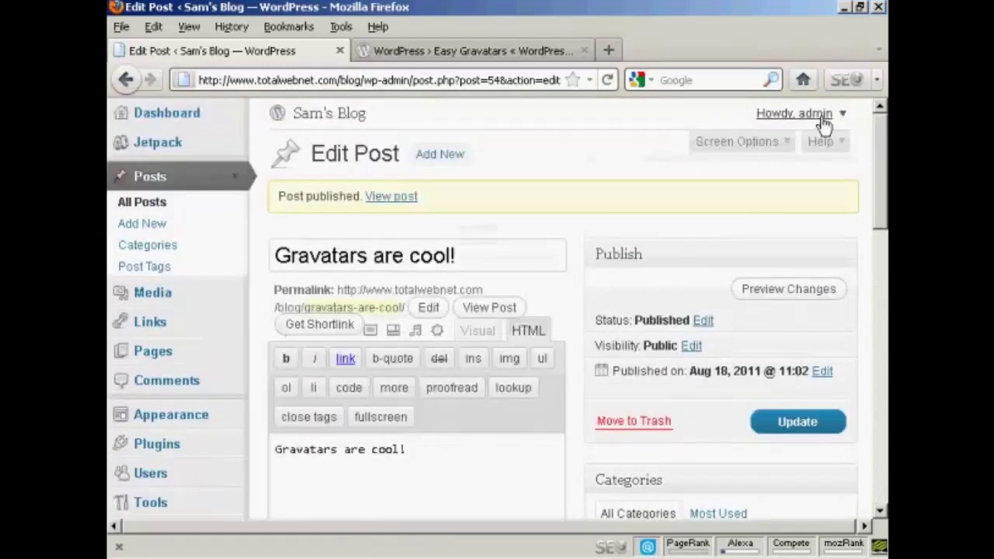
Log out of the admin account and log back in as the saved editor-level user
mouse_move(823, 124)
left_click(786, 168)
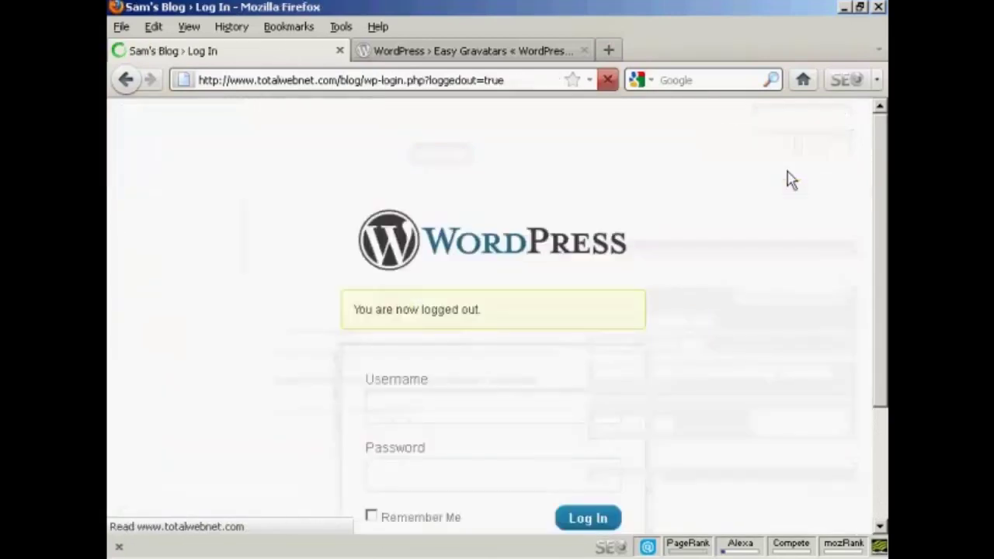
left_click(466, 404)
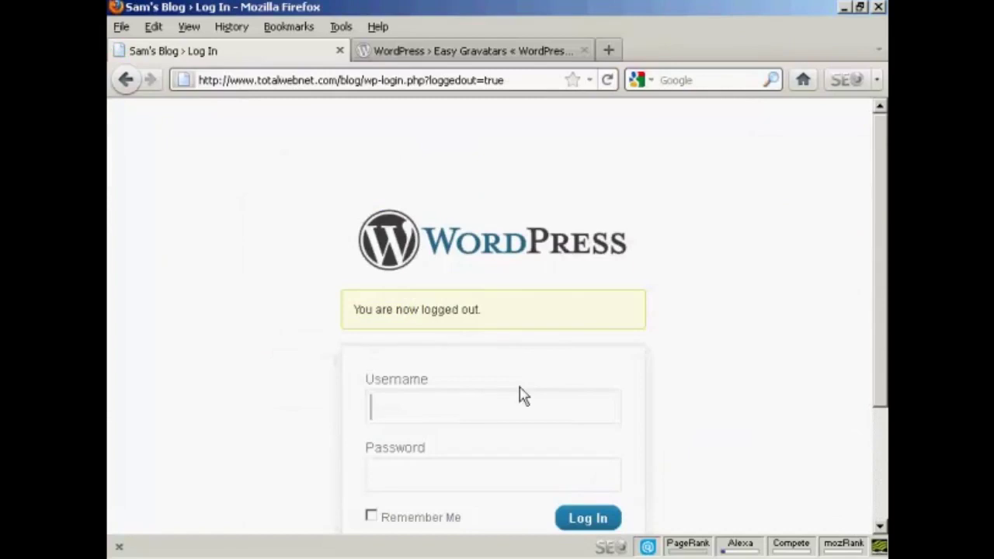
type("Ja")
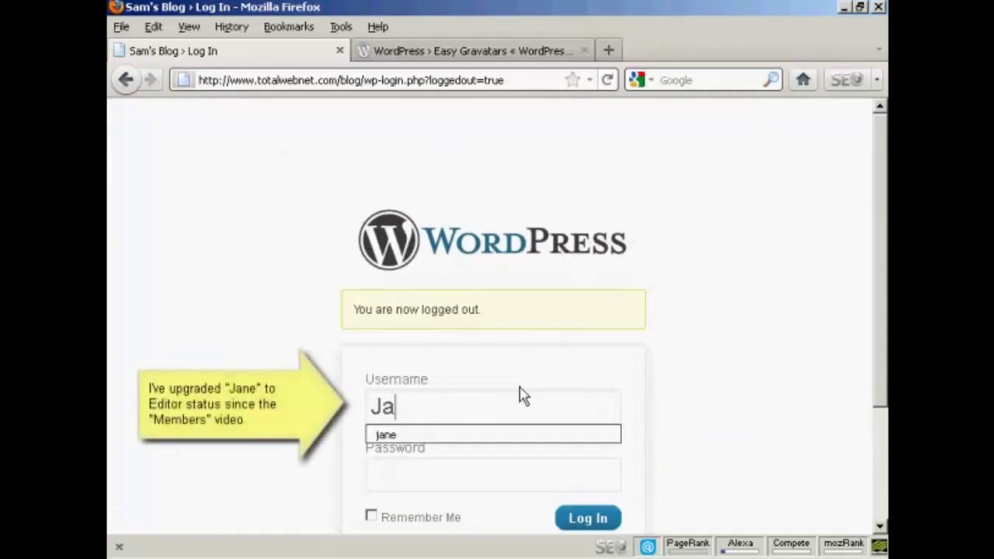
type("ne")
left_click(451, 436)
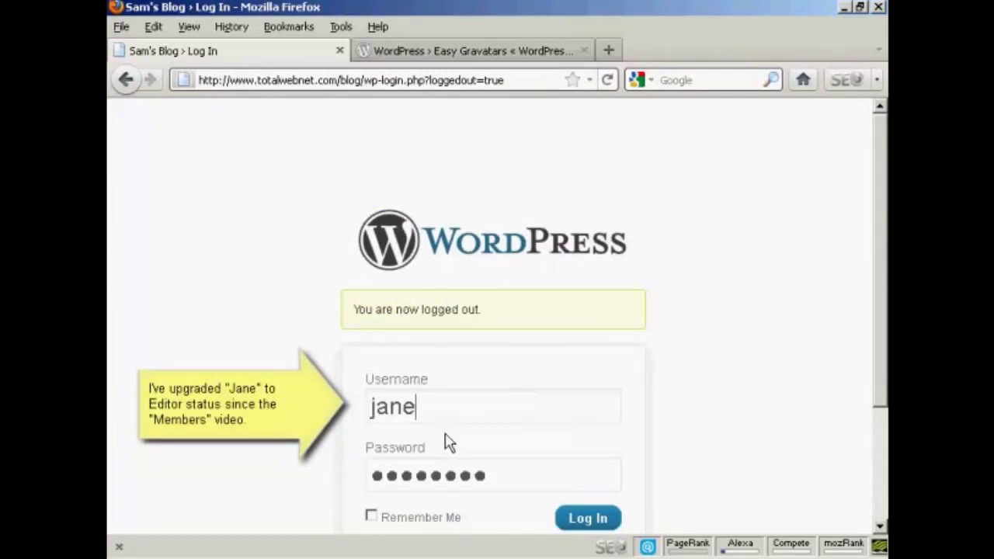
left_click(588, 518)
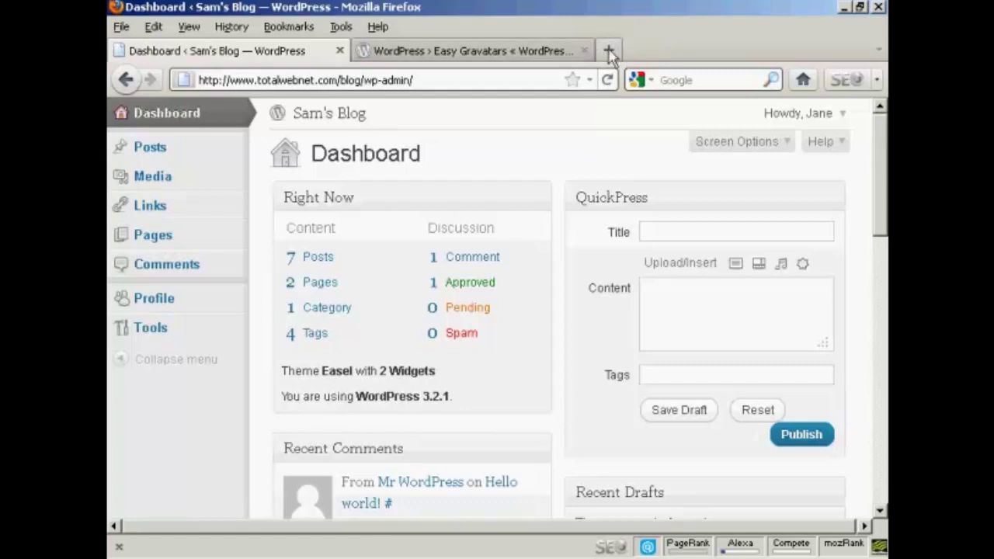
Copy the blog's base address and load Sam's Blog front page in a new tab
left_click(361, 78)
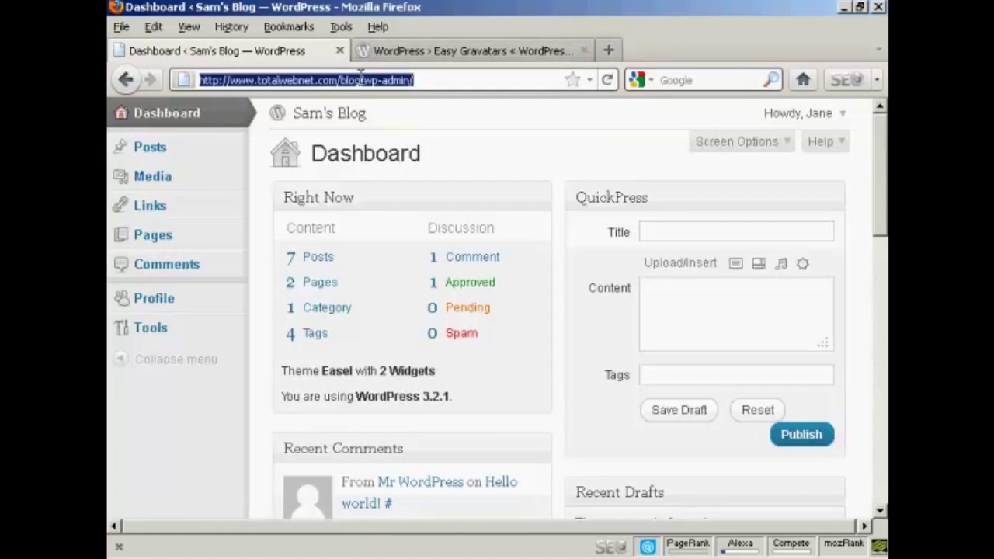
left_click(360, 78)
left_click_drag(360, 78, 194, 78)
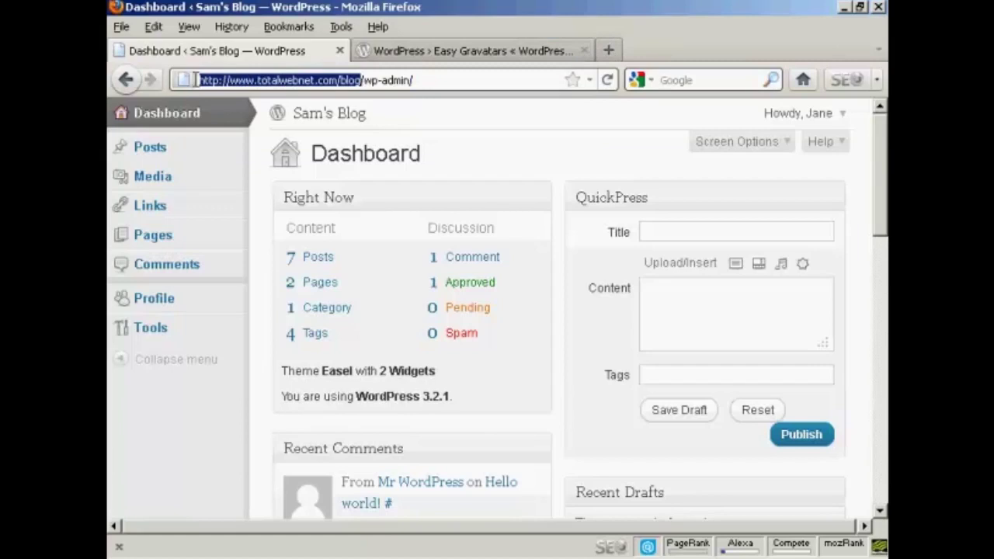
right_click(240, 88)
left_click(276, 140)
left_click(608, 49)
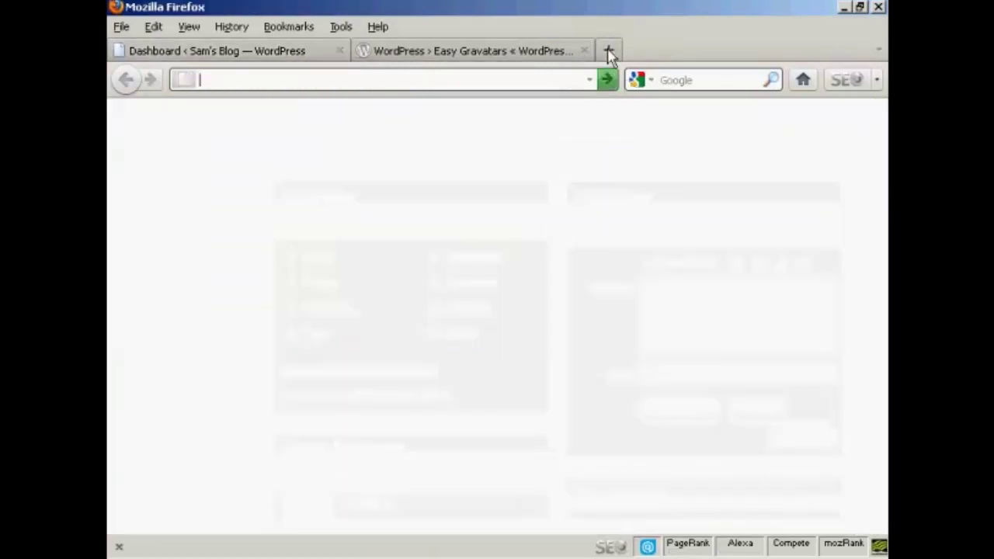
key("ctrl+v")
key("Return")
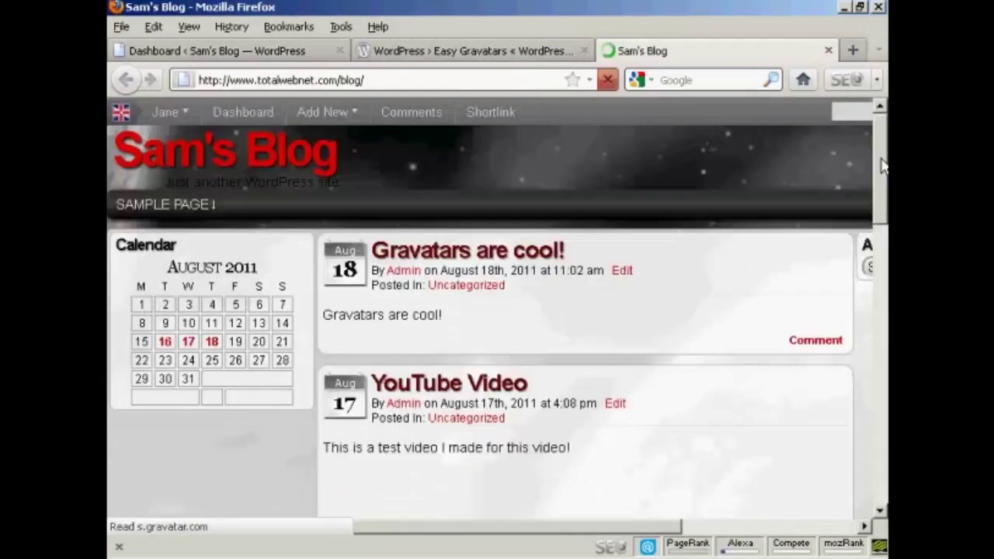
scroll(120, 129, "down", 1)
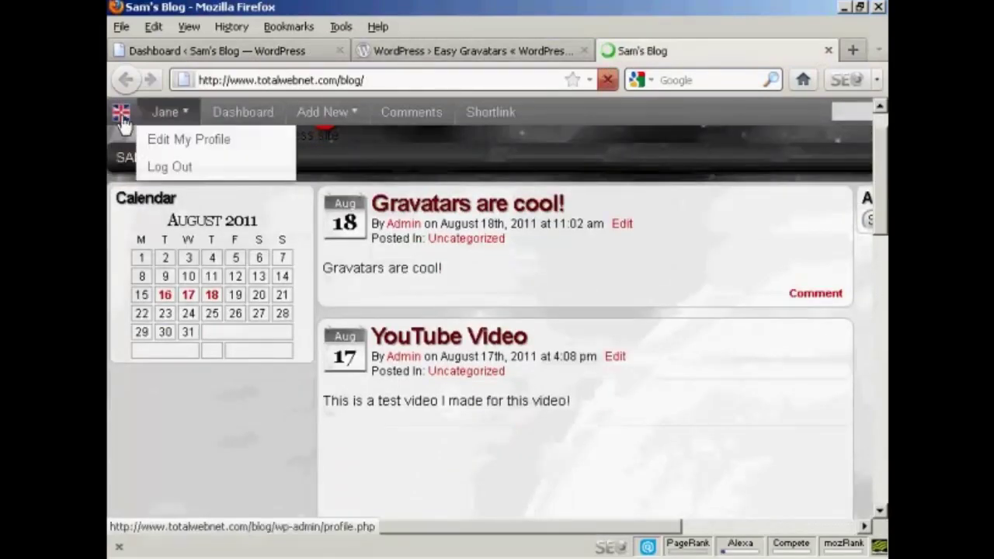
Post the comment 'Yes they are!' on the 'Gravatars are cool!' post
left_click(820, 298)
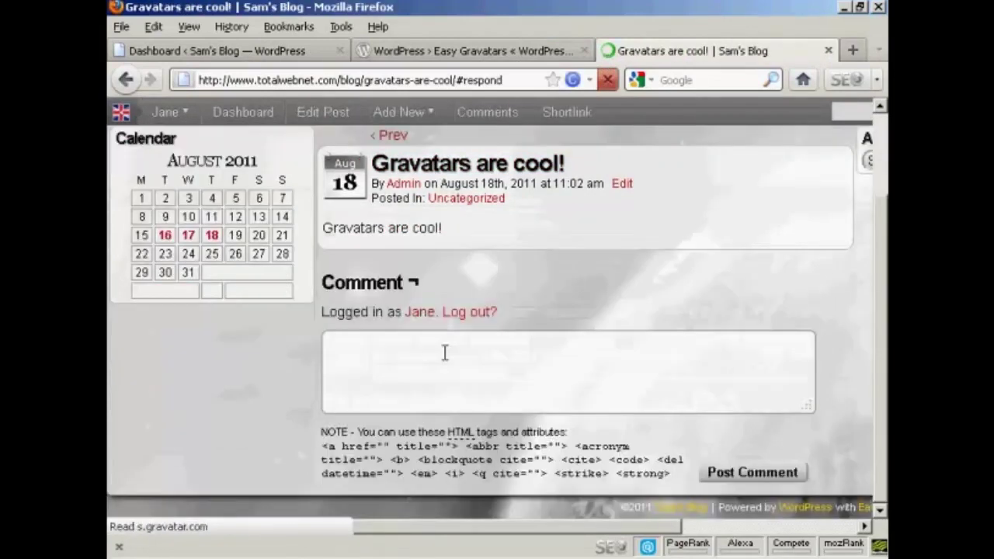
left_click(445, 353)
type("Yes they ")
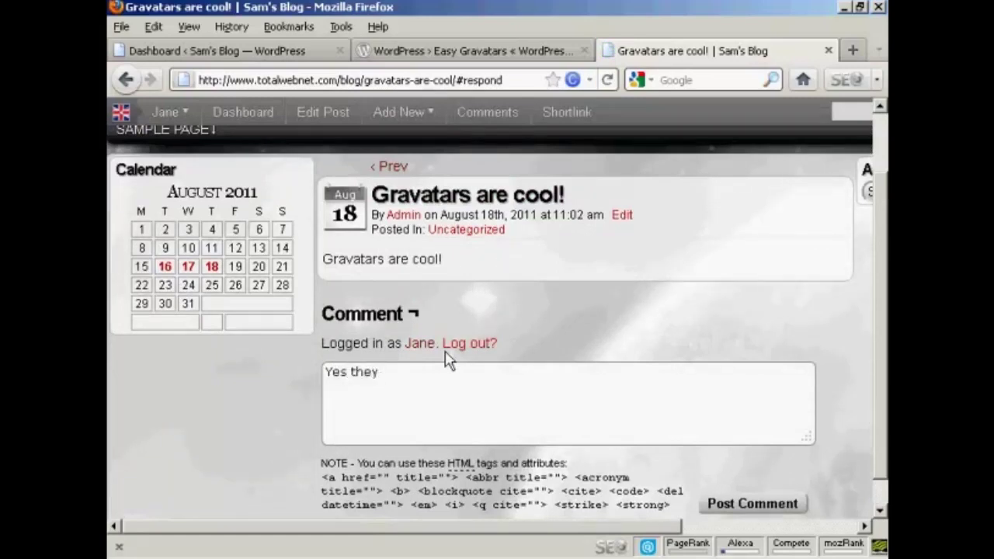
type("are!")
left_click(761, 510)
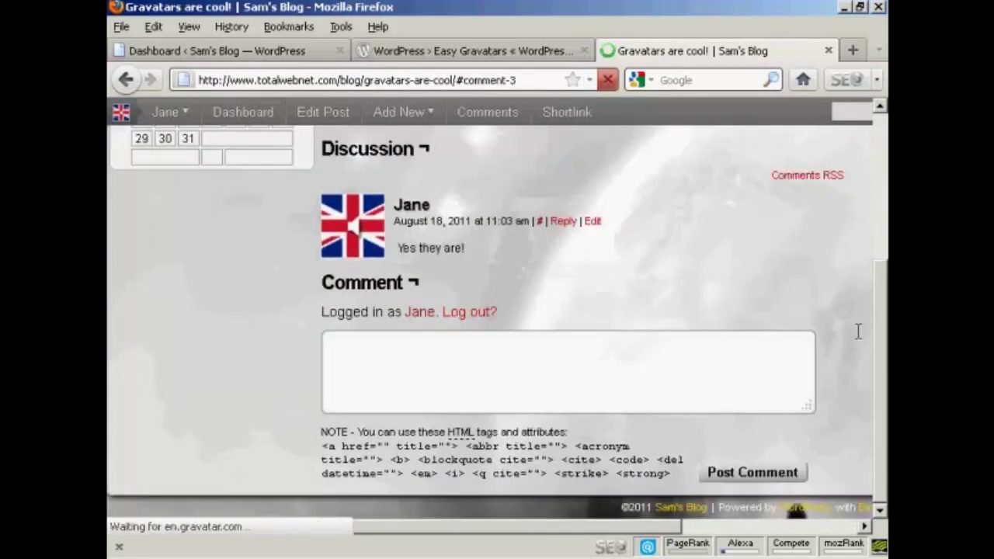
left_click_drag(886, 328, 883, 165)
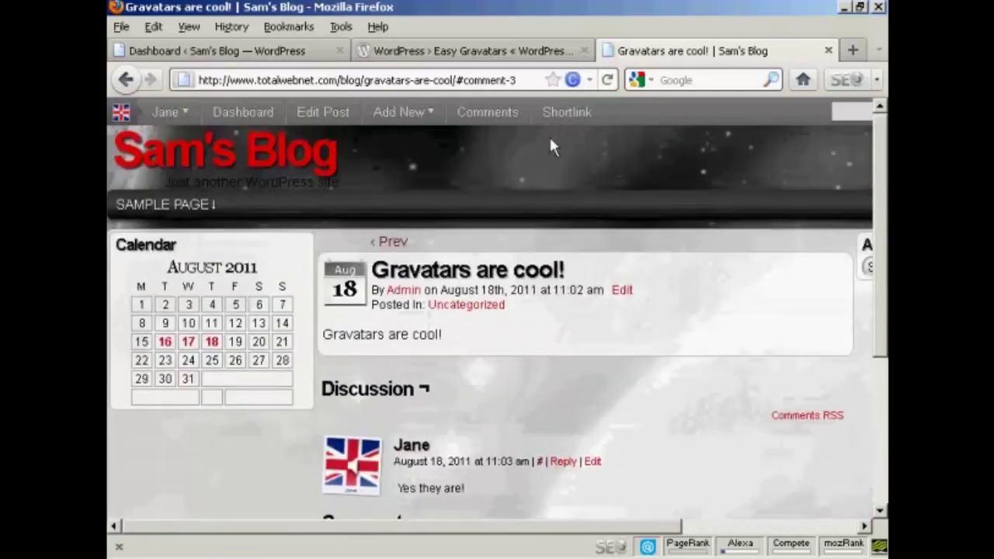
left_click(245, 115)
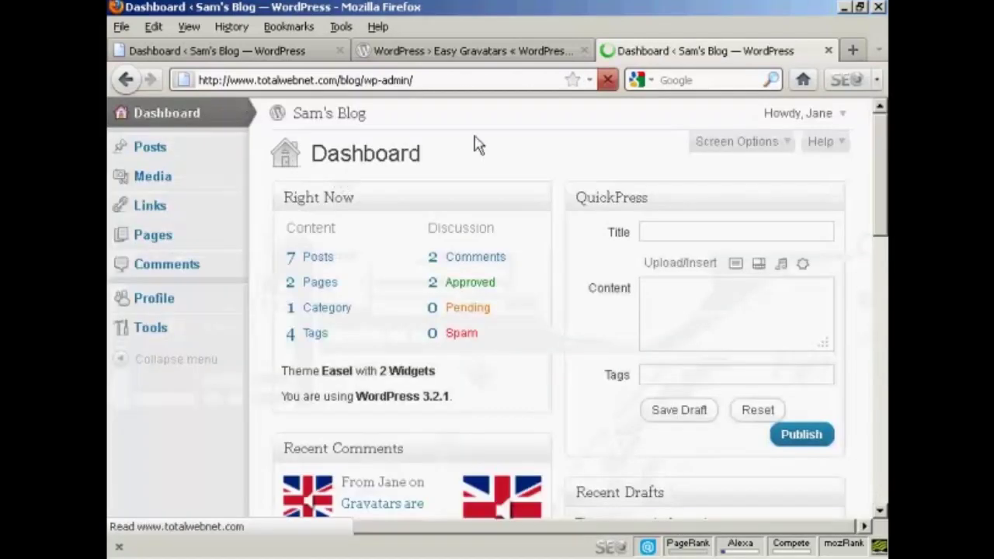
Publish a QuickPress post titled 'What's your Gravatar look like' with body 'Comment here'
left_click(647, 230)
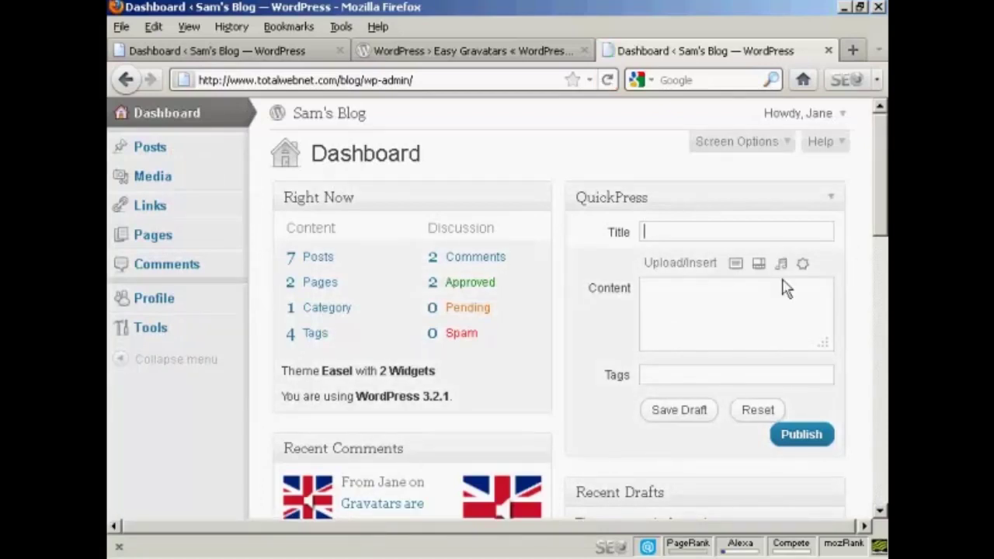
type("What's your ")
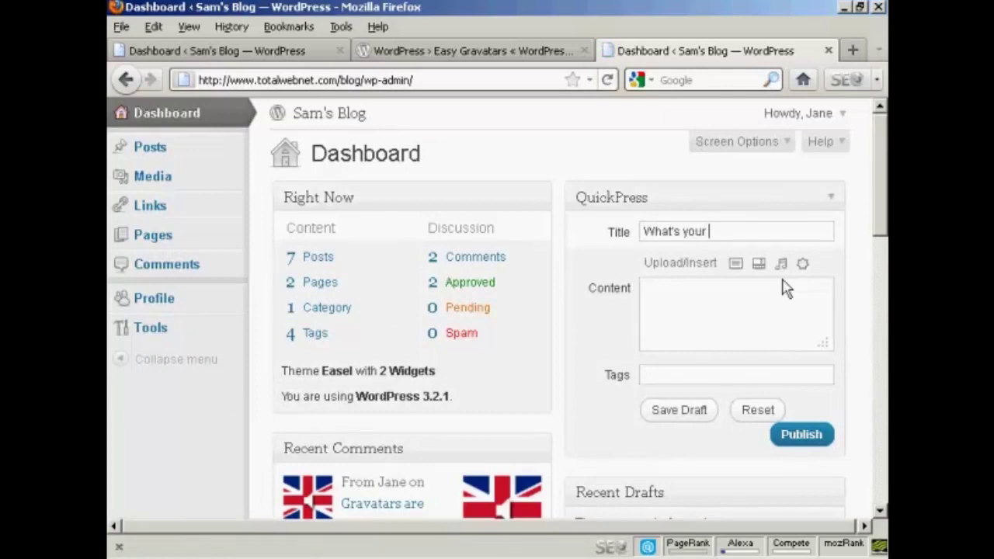
type("Gravatar loo")
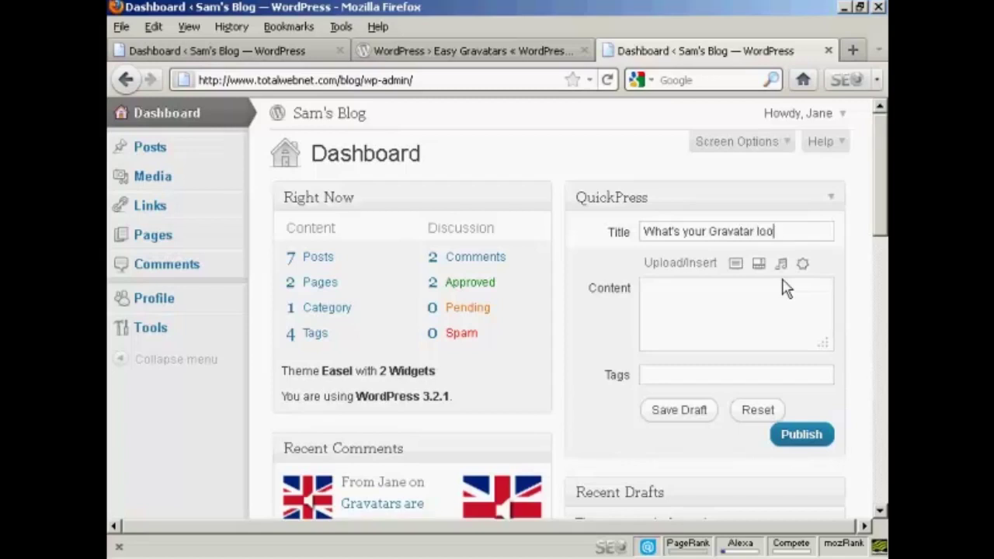
type("k like")
left_click(670, 287)
type("Comment ")
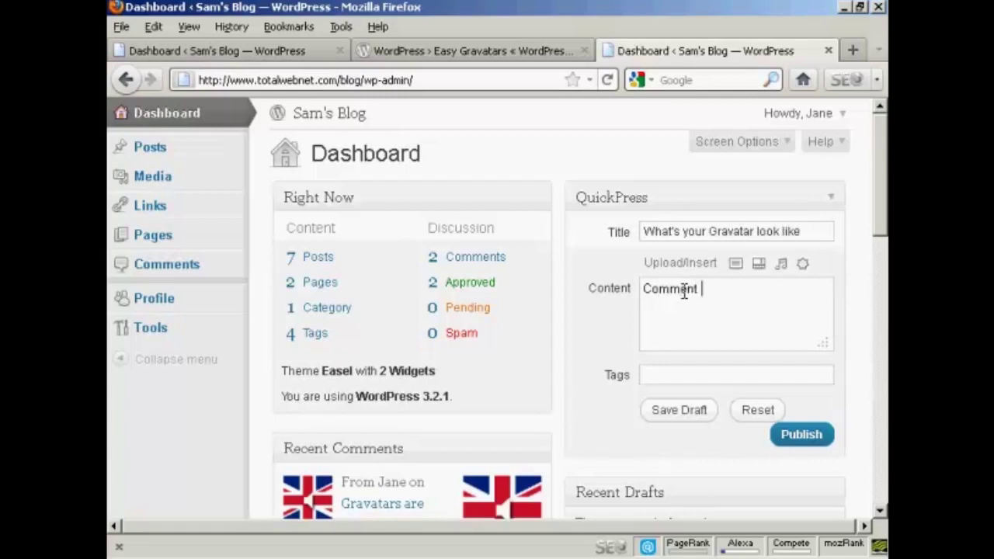
type("here")
left_click(800, 435)
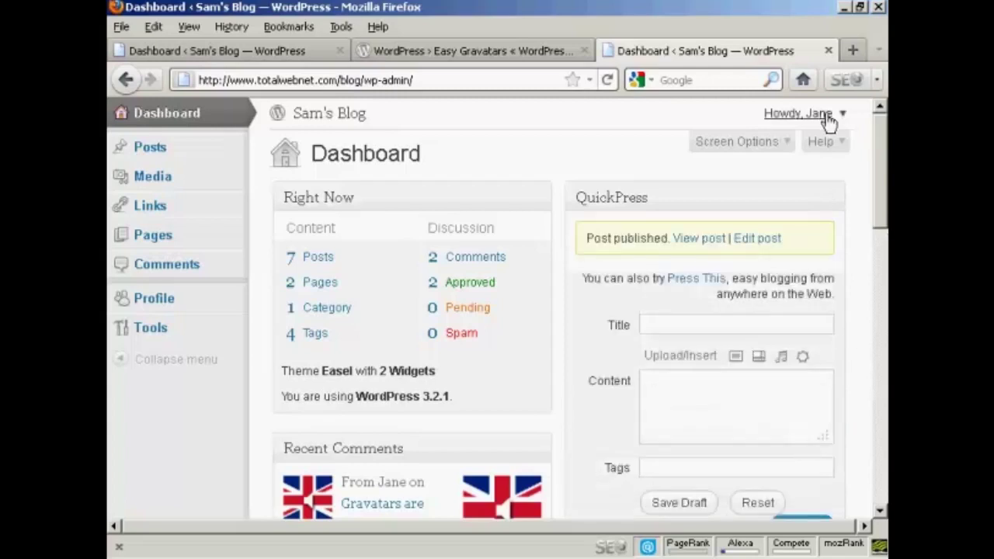
mouse_move(829, 120)
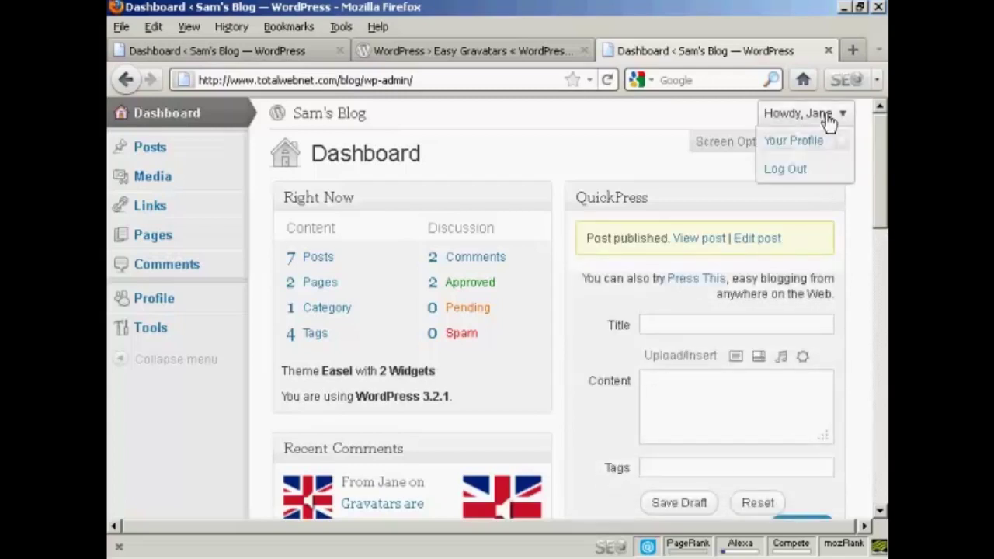
left_click(791, 169)
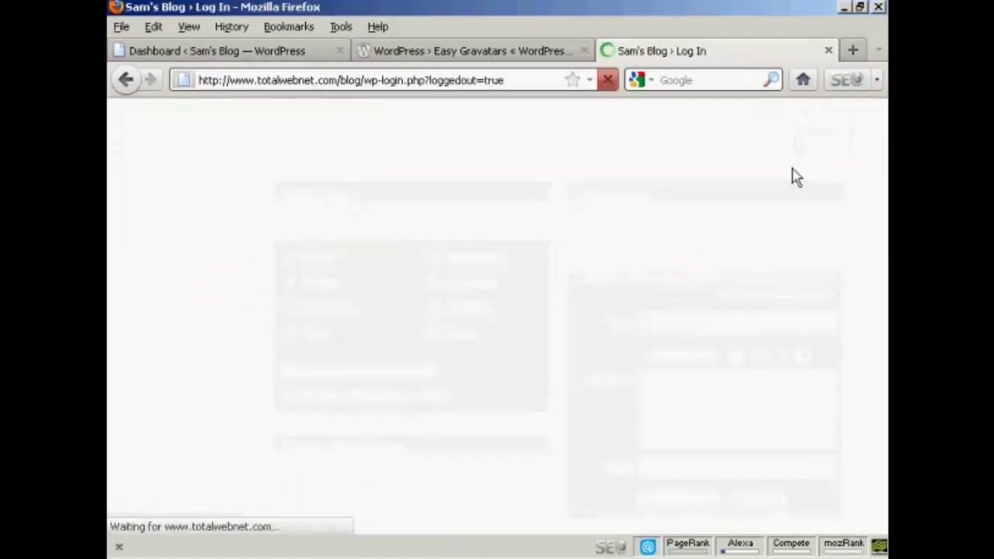
Log back in as admin using the saved login
left_click(424, 404)
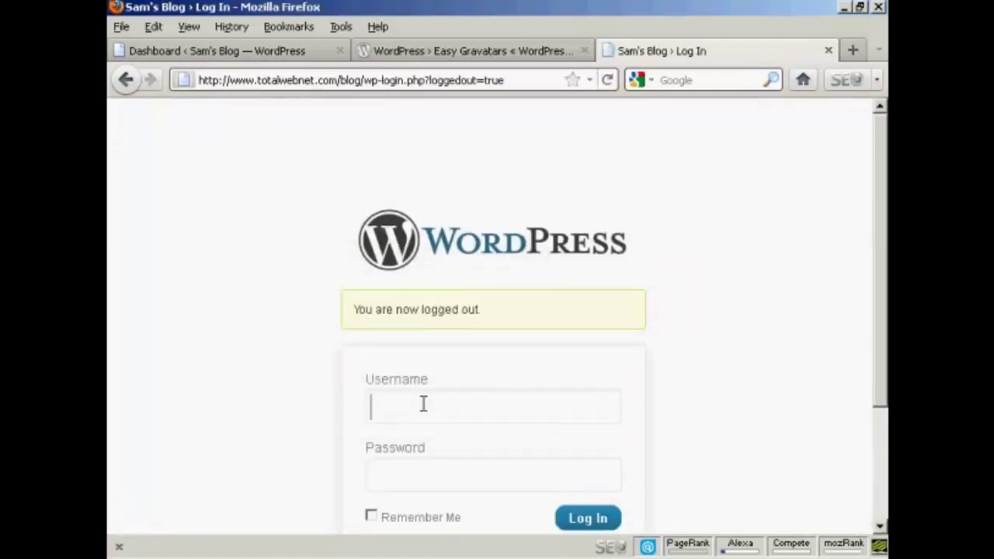
type("admin")
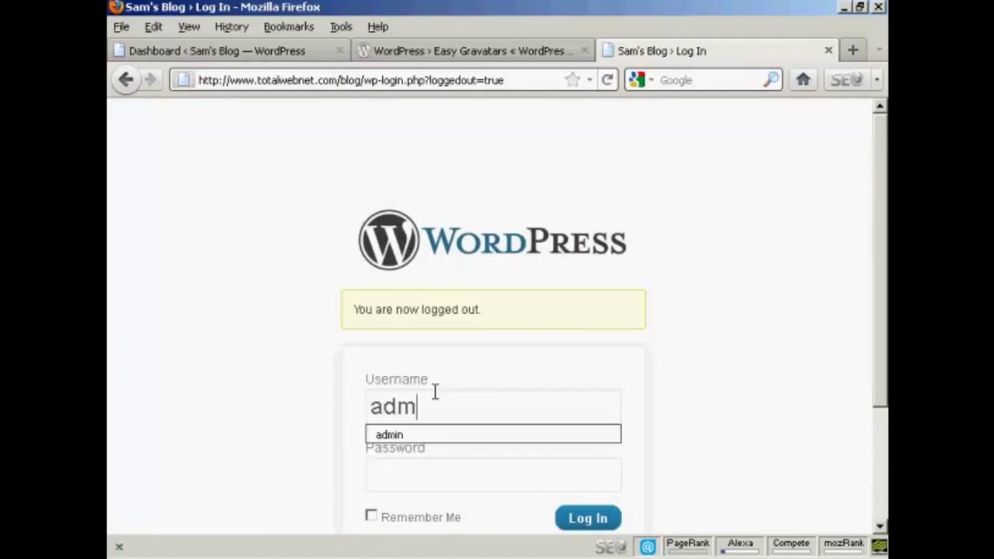
left_click(426, 435)
left_click(605, 526)
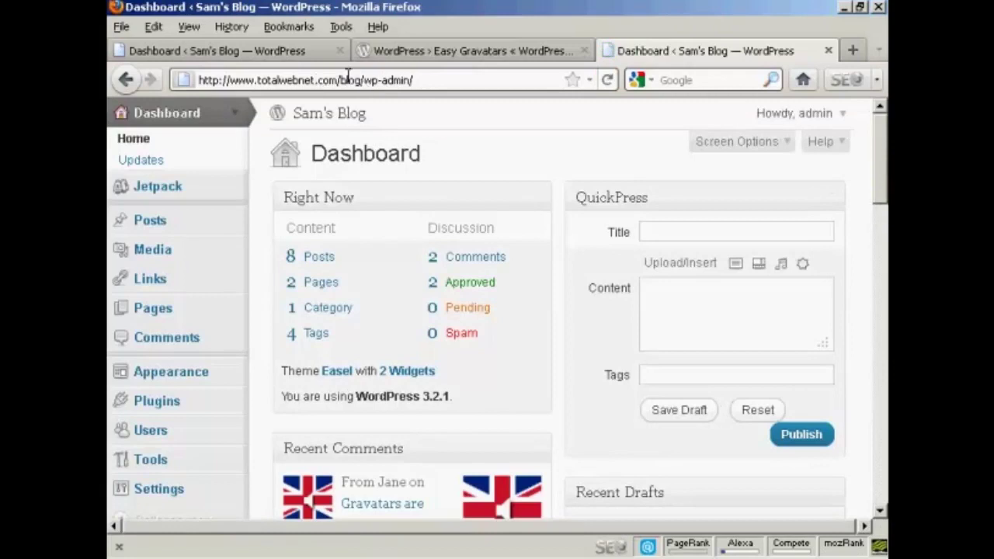
Remove the admin part of the address to load the blog's front page
left_click_drag(363, 80, 420, 78)
key("BackSpace")
key("Return")
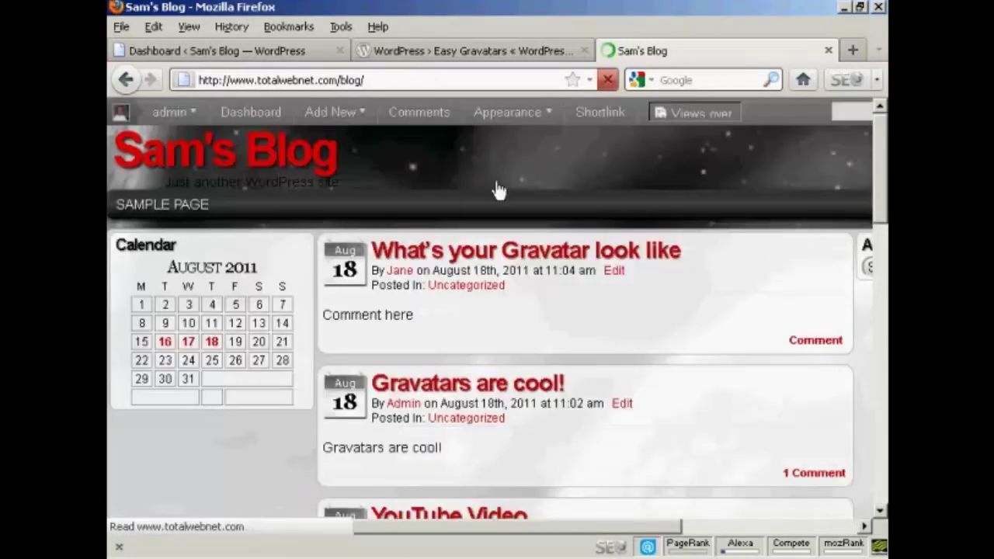
Comment 'Mine looks like this' on the 'What's your Gravatar look like' post
left_click(814, 345)
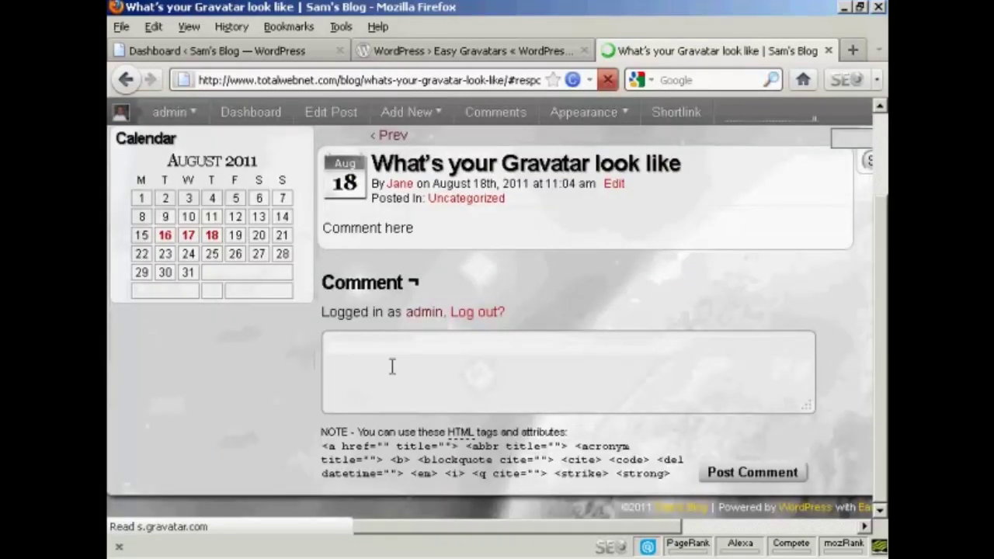
left_click(384, 359)
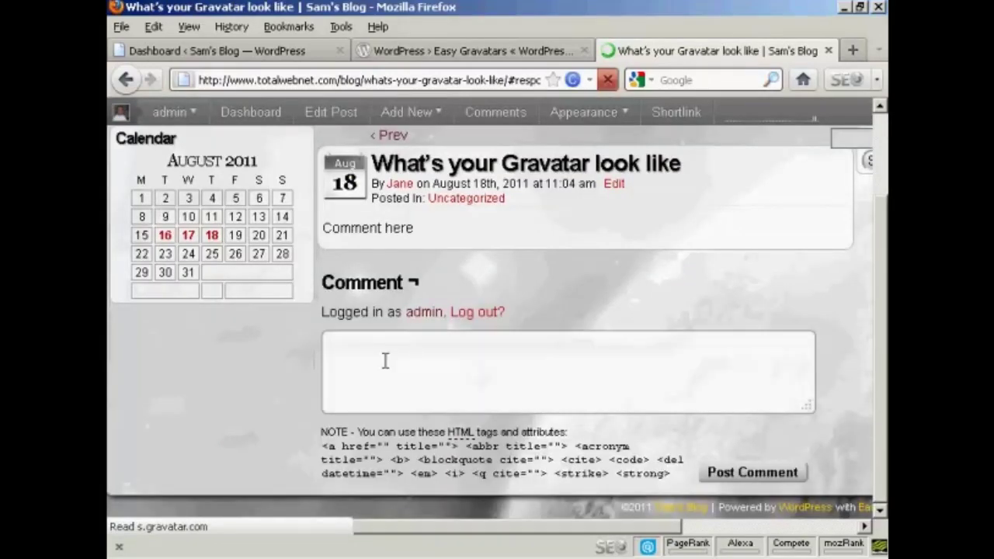
type("Mi")
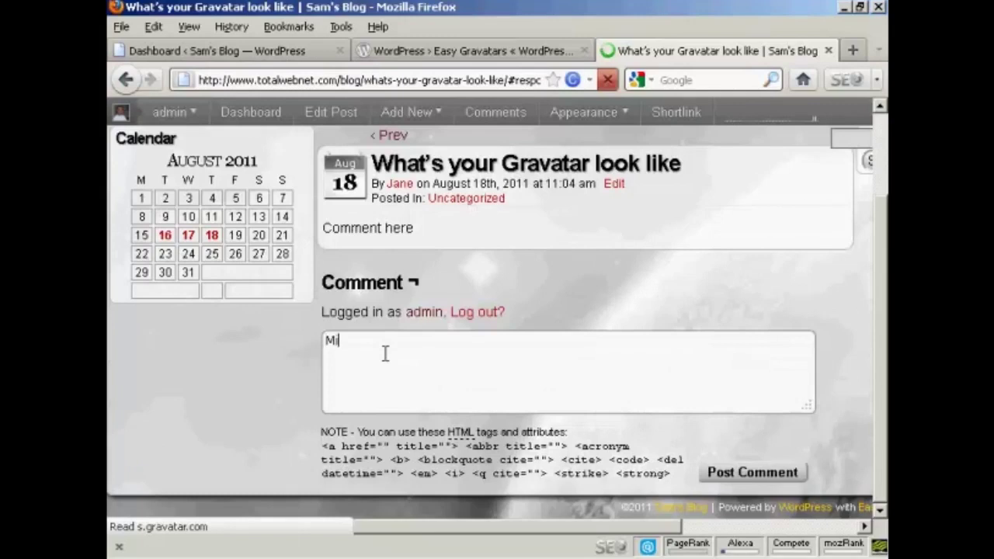
type("n")
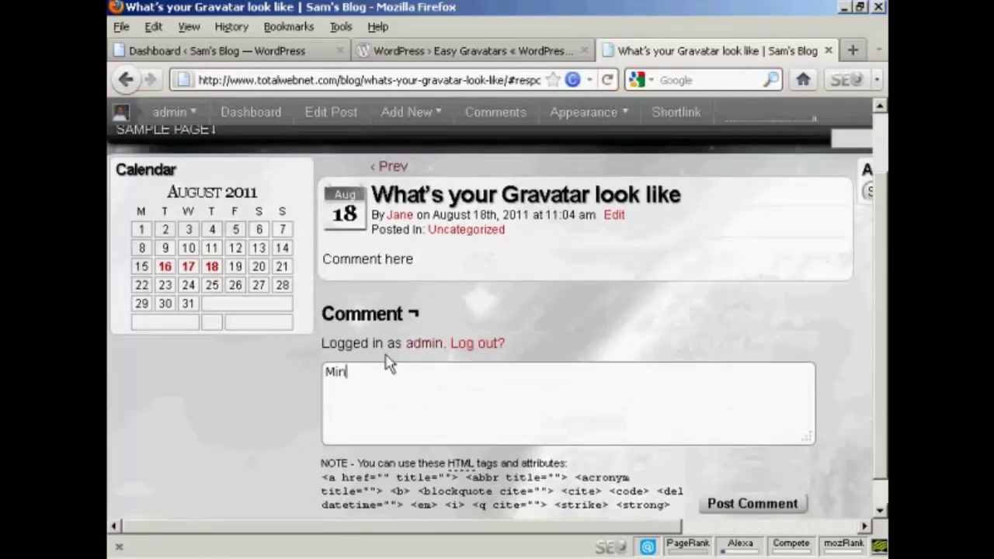
type("e looks like this!")
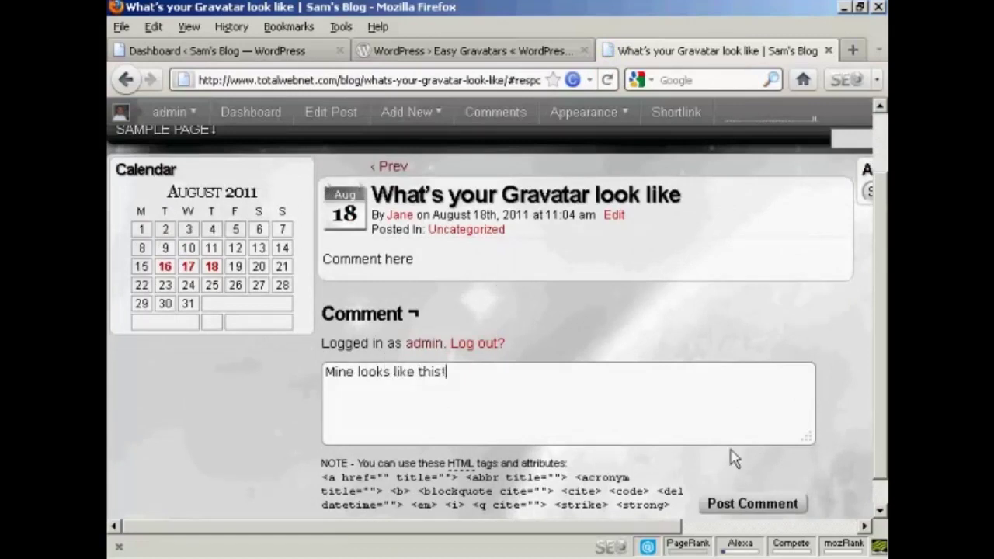
left_click(745, 509)
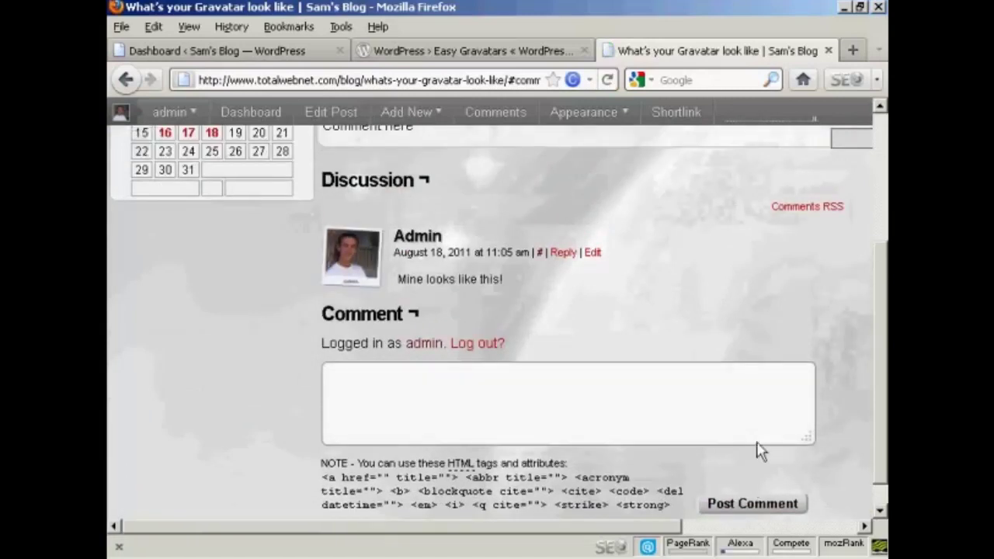
left_click_drag(882, 317, 881, 306)
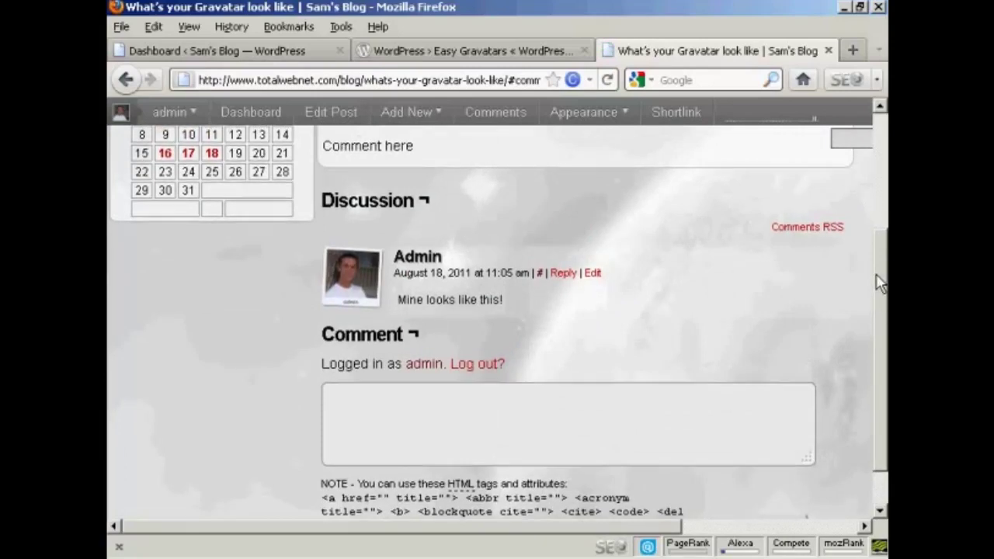
scroll(878, 279, "up", 2)
scroll(878, 208, "up", 2)
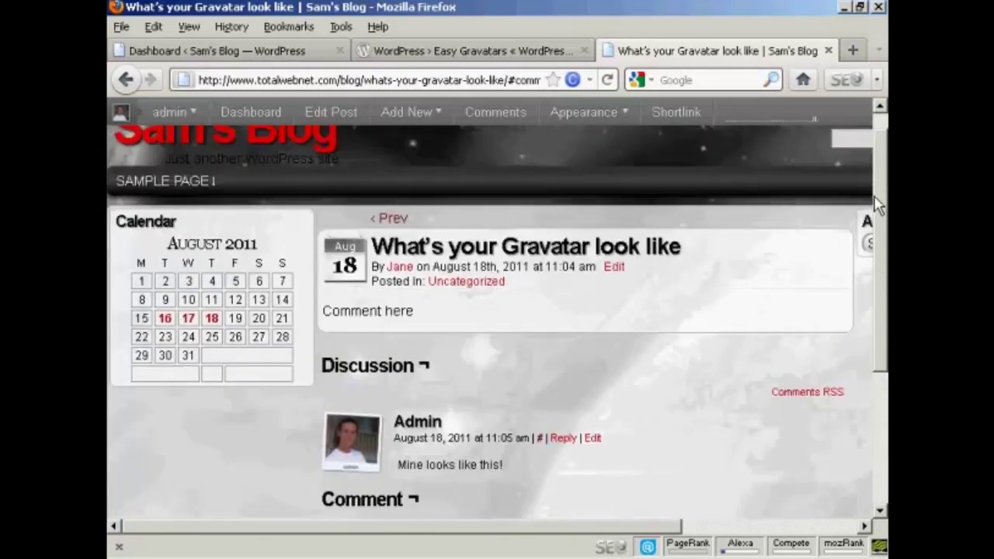